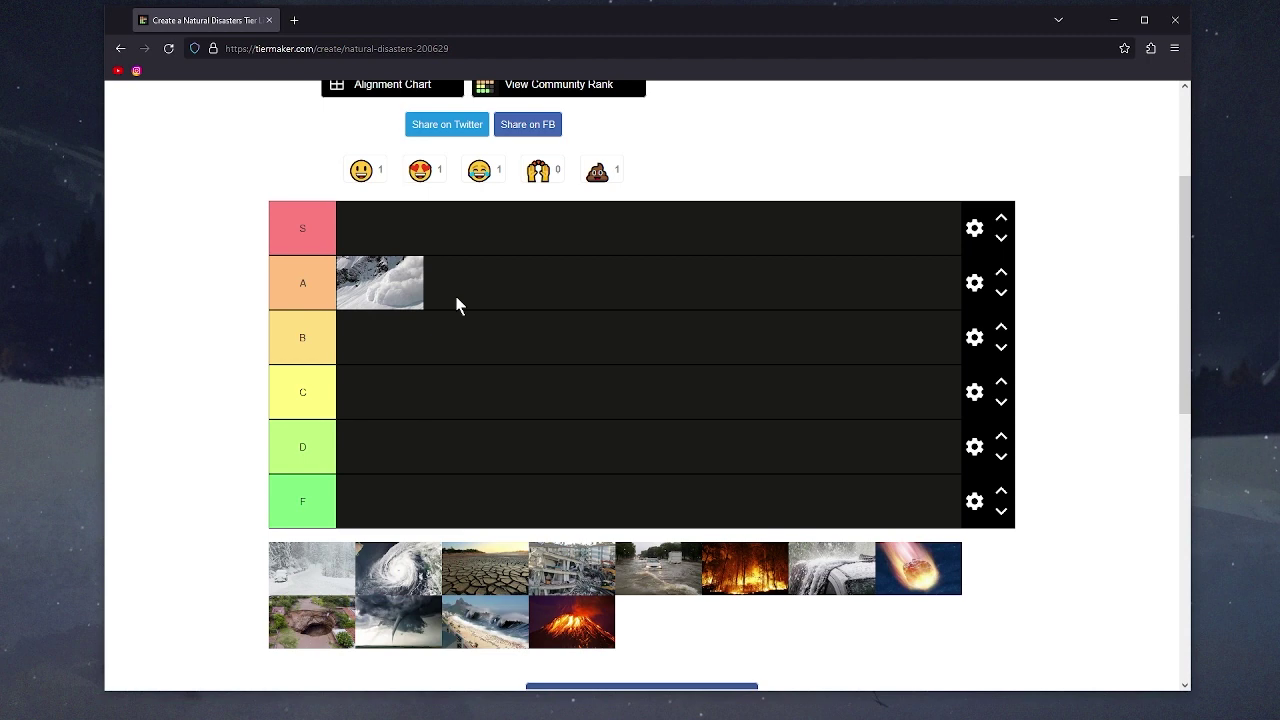
Place the snowy-road blizzard image in tier C and the hurricane satellite image in tier B.
left_click_drag(312, 570, 419, 438)
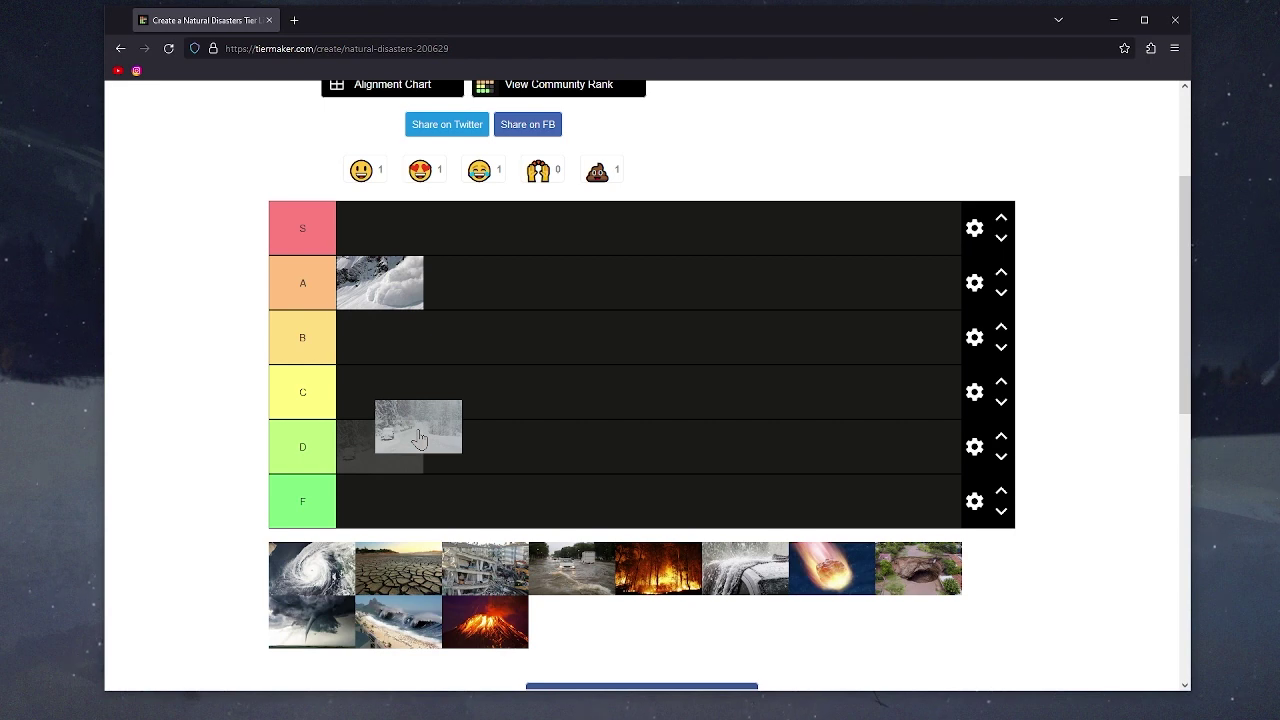
left_click_drag(419, 439, 435, 442)
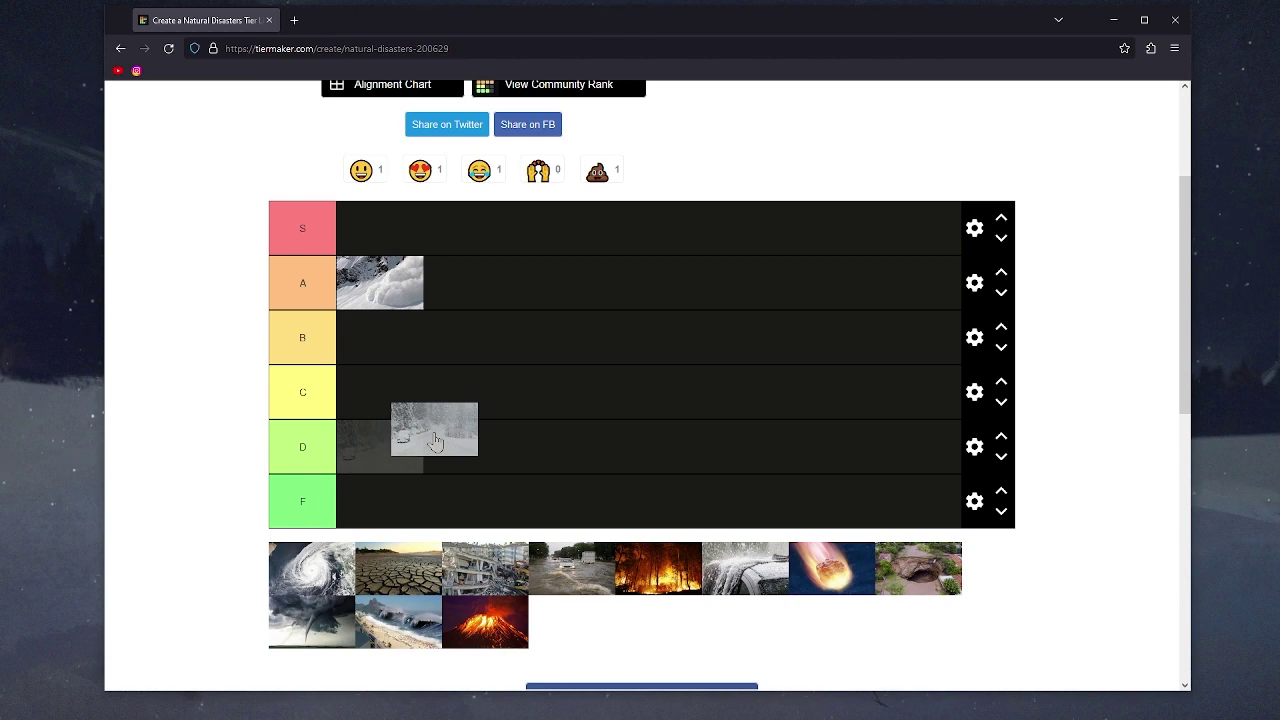
left_click_drag(435, 441, 400, 440)
left_click_drag(300, 591, 571, 405)
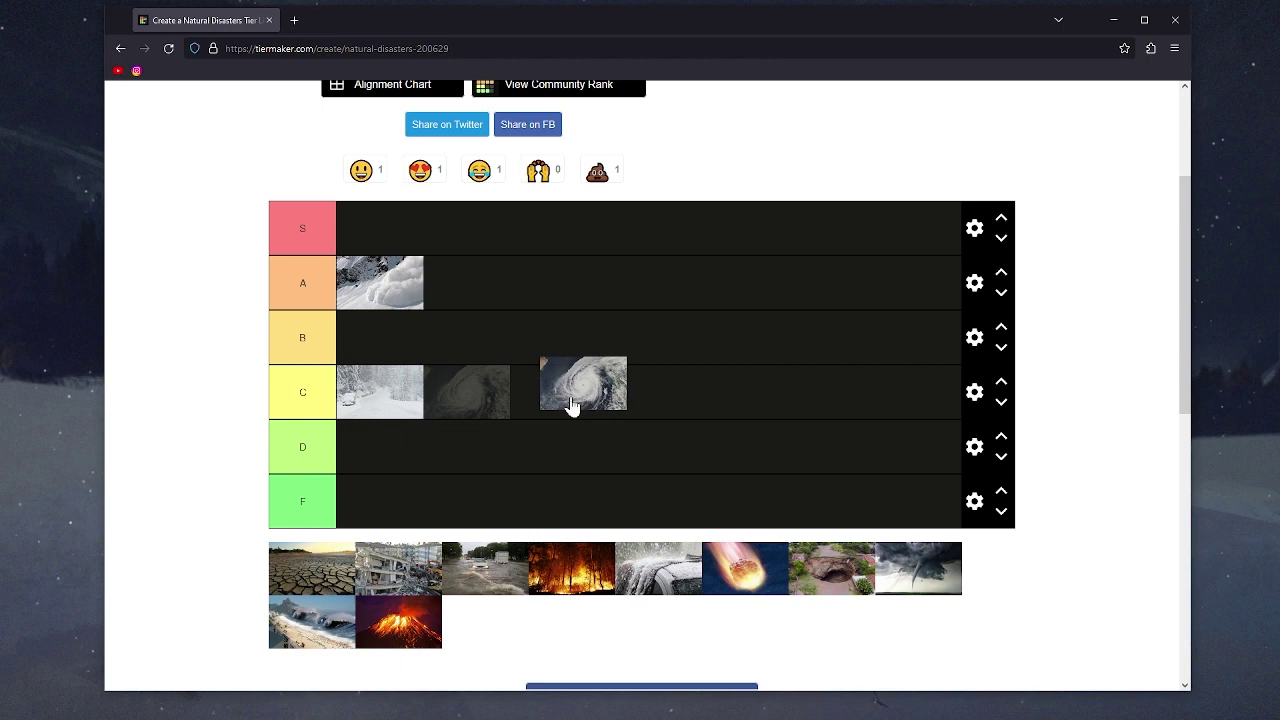
left_click_drag(572, 405, 568, 407)
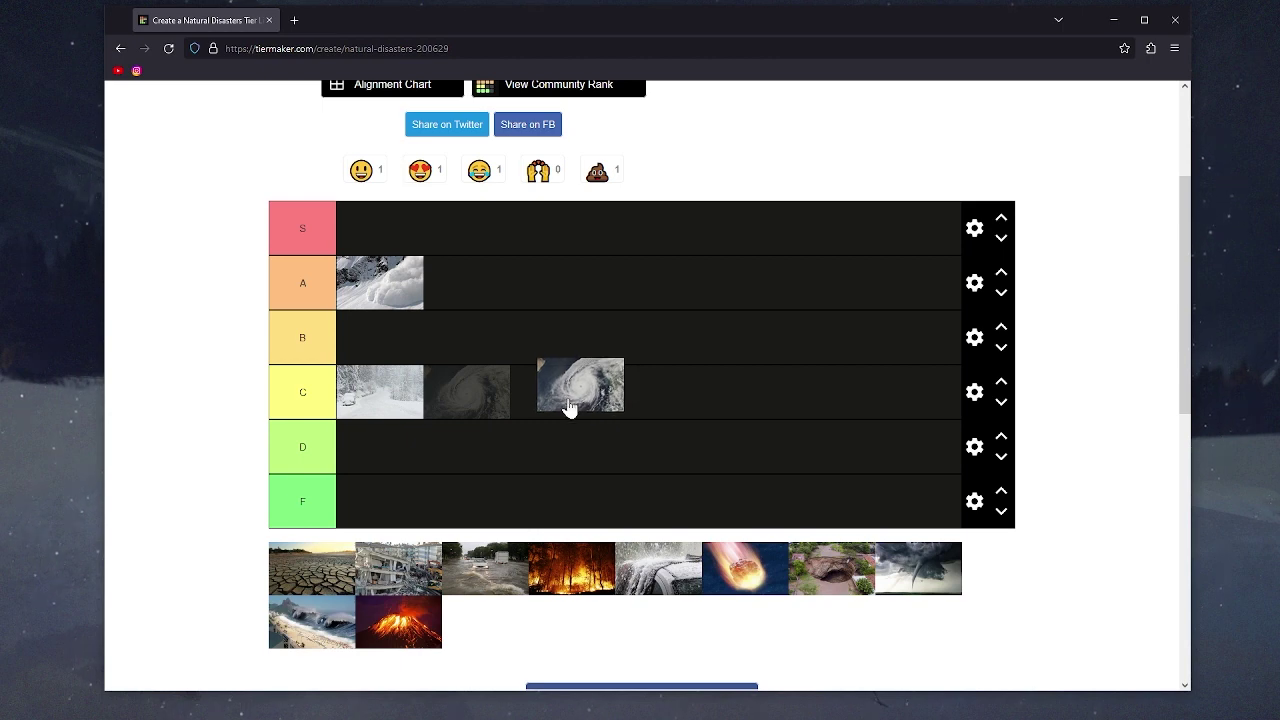
left_click_drag(568, 407, 514, 360)
Place the cracked-earth drought image and the collapsed-building earthquake image in tier F.
left_click_drag(320, 582, 628, 422)
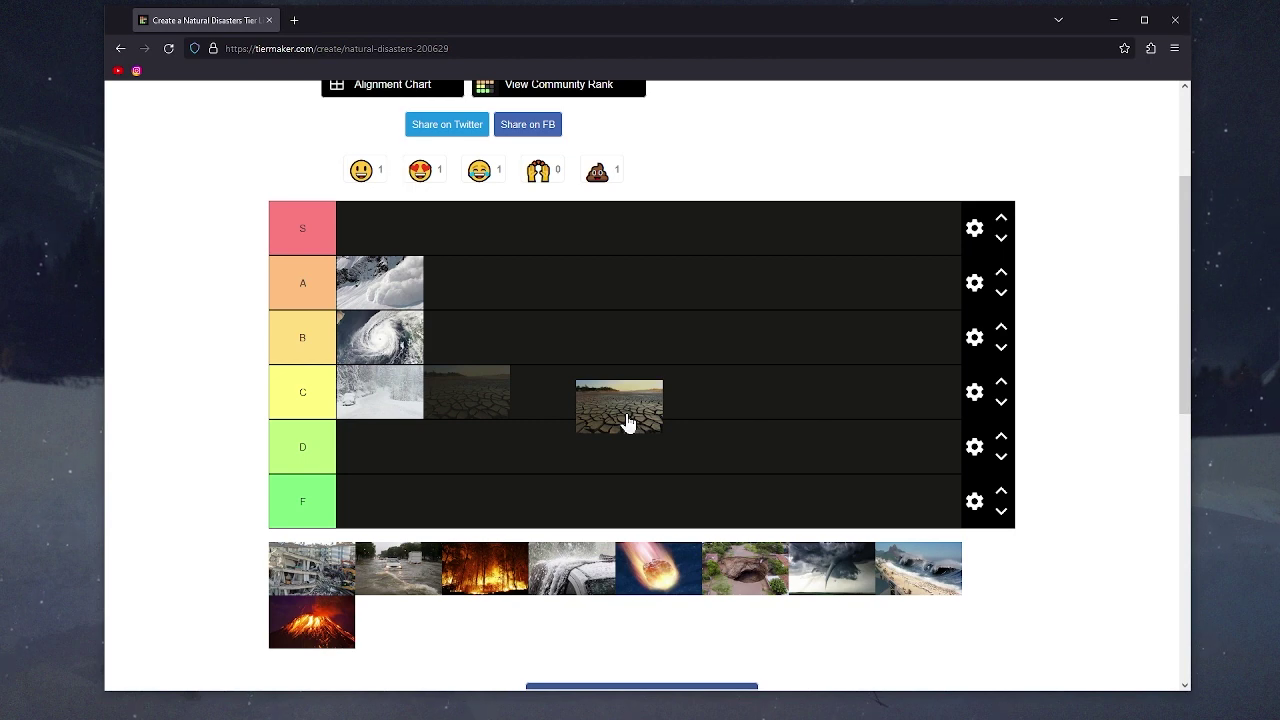
left_click_drag(628, 422, 628, 425)
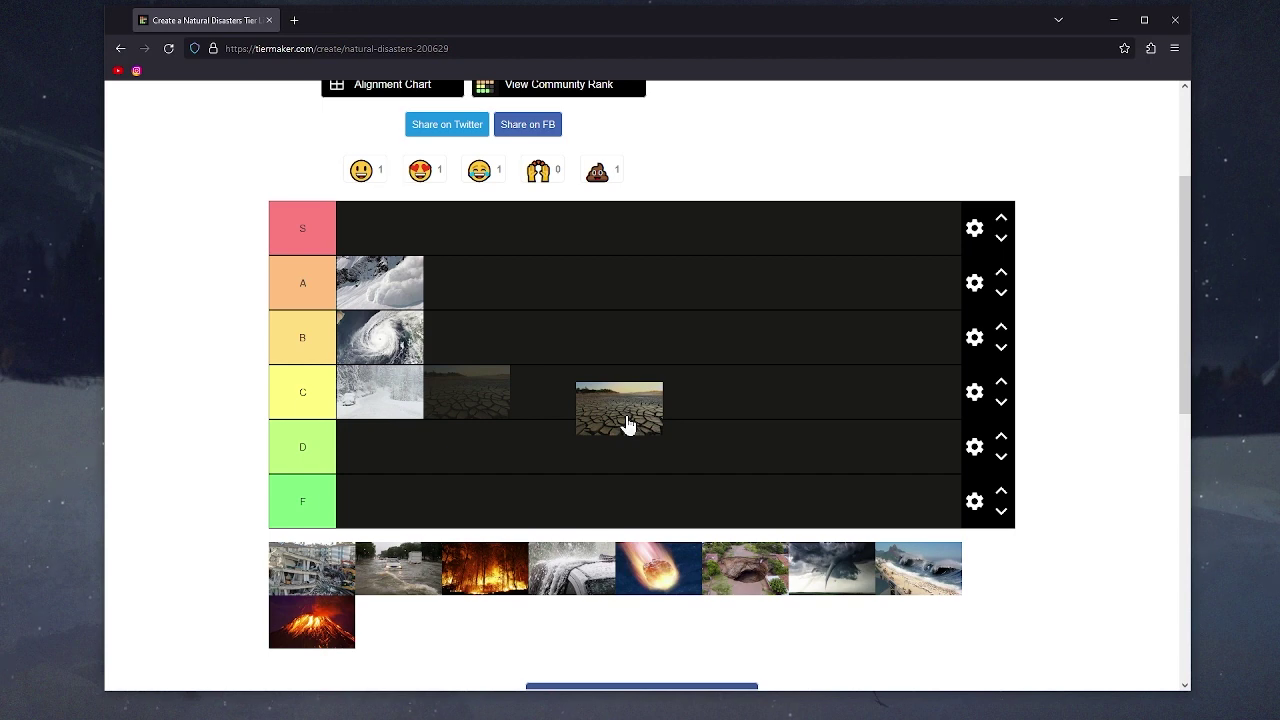
left_click_drag(628, 425, 552, 508)
left_click_drag(311, 568, 756, 398)
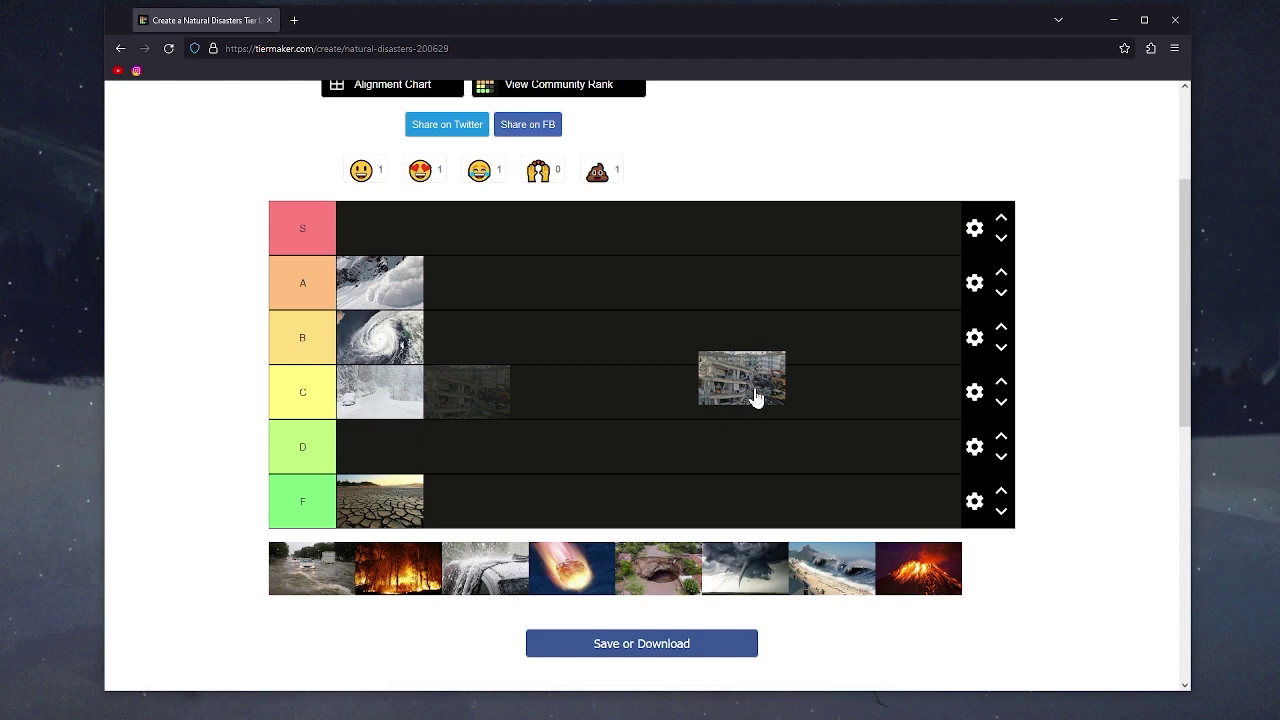
left_click_drag(756, 398, 749, 419)
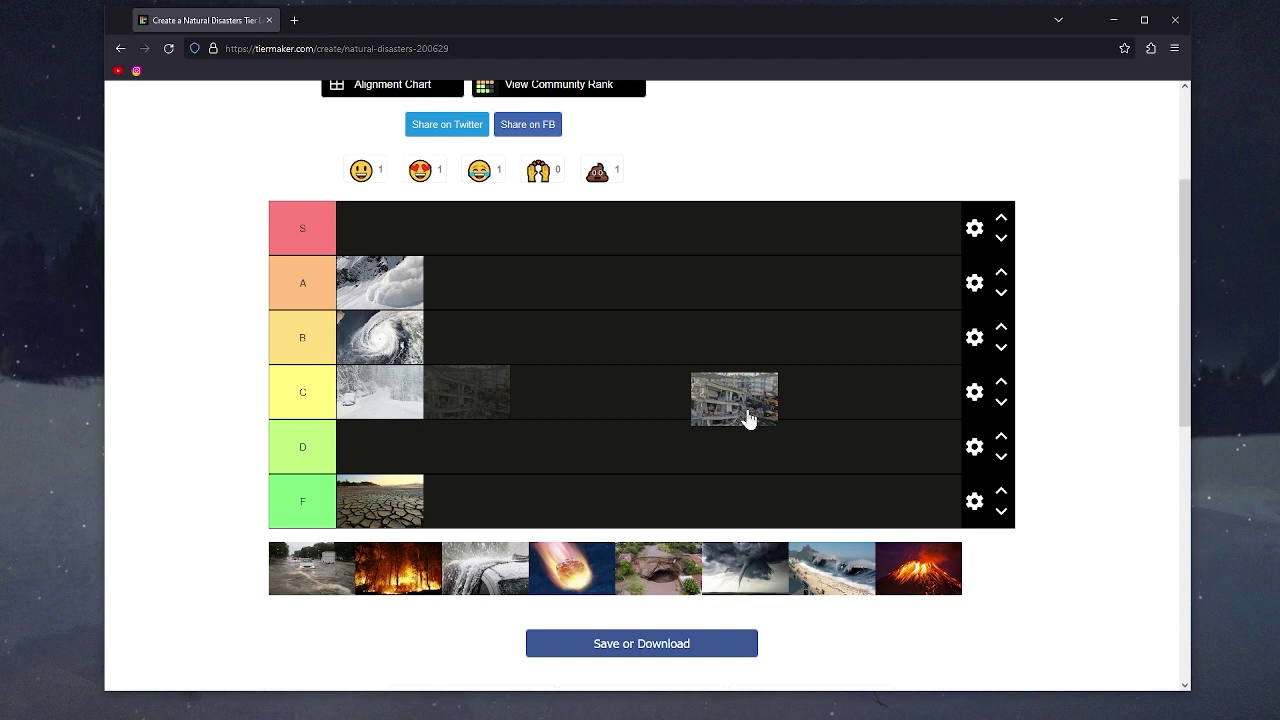
left_click_drag(748, 418, 345, 576)
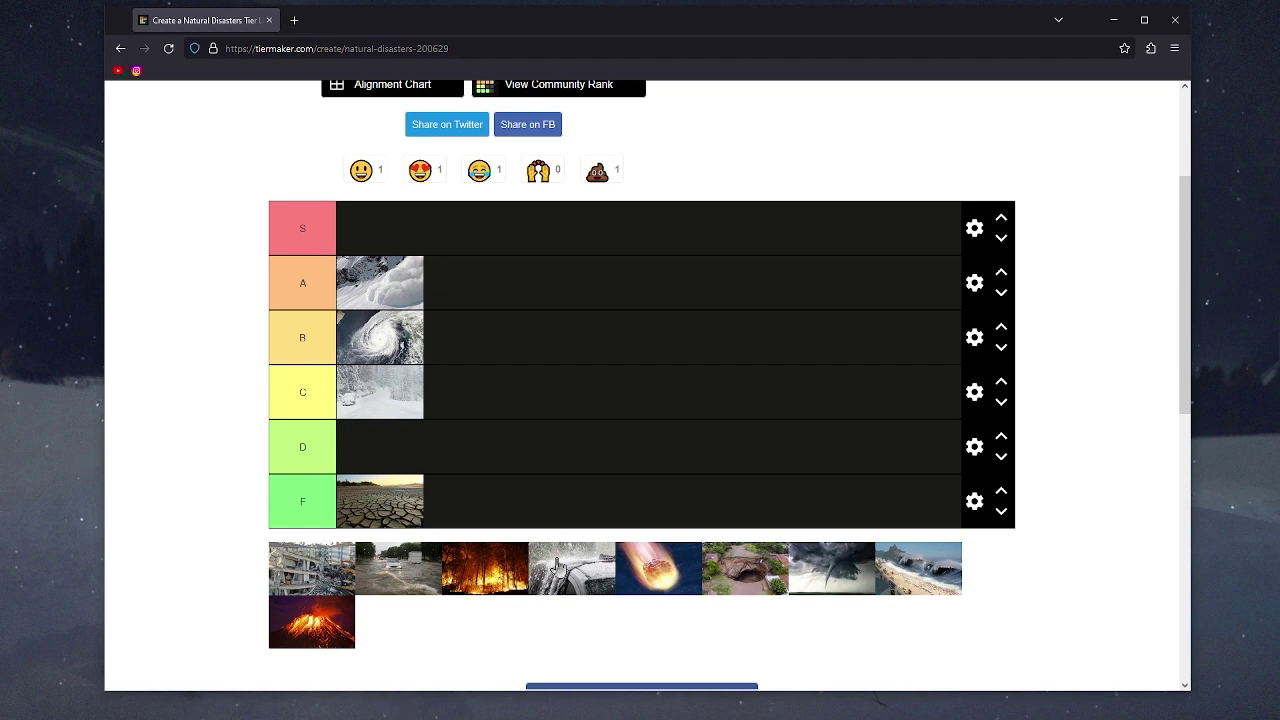
left_click_drag(318, 578, 480, 500)
Place the flooded-road image from the unranked pool in tier D.
left_click_drag(320, 585, 659, 463)
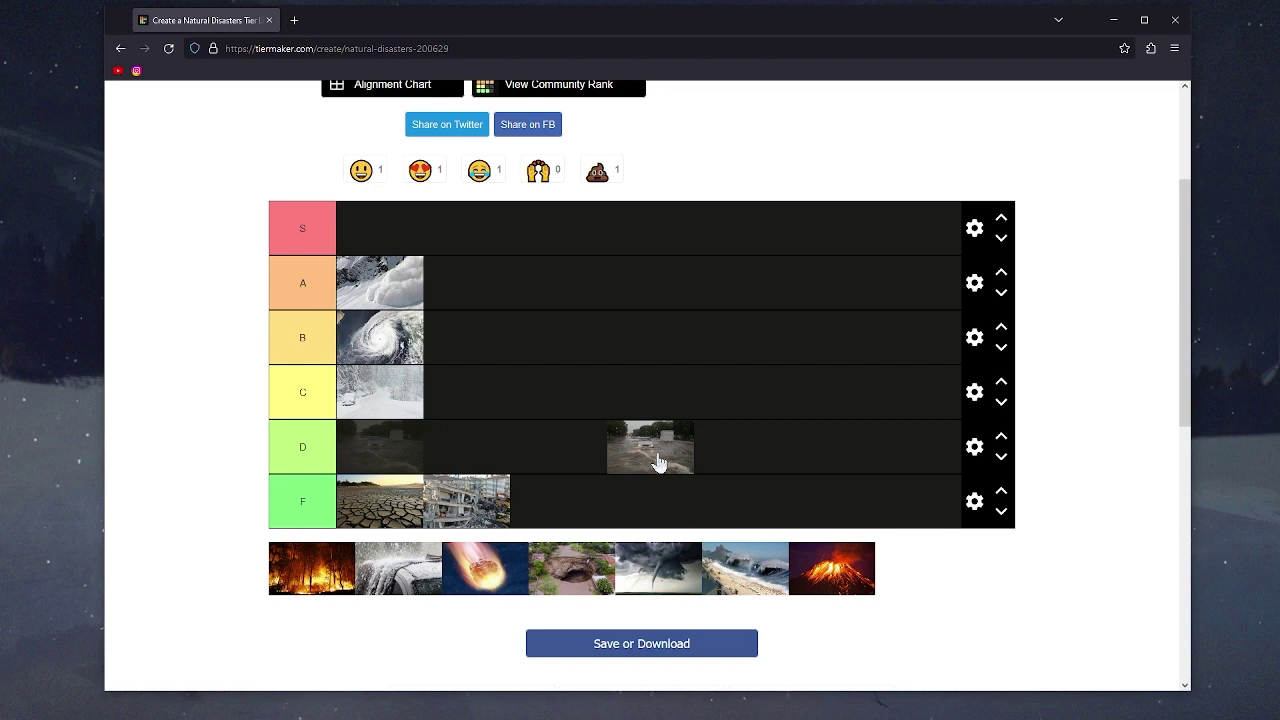
left_click_drag(659, 463, 653, 437)
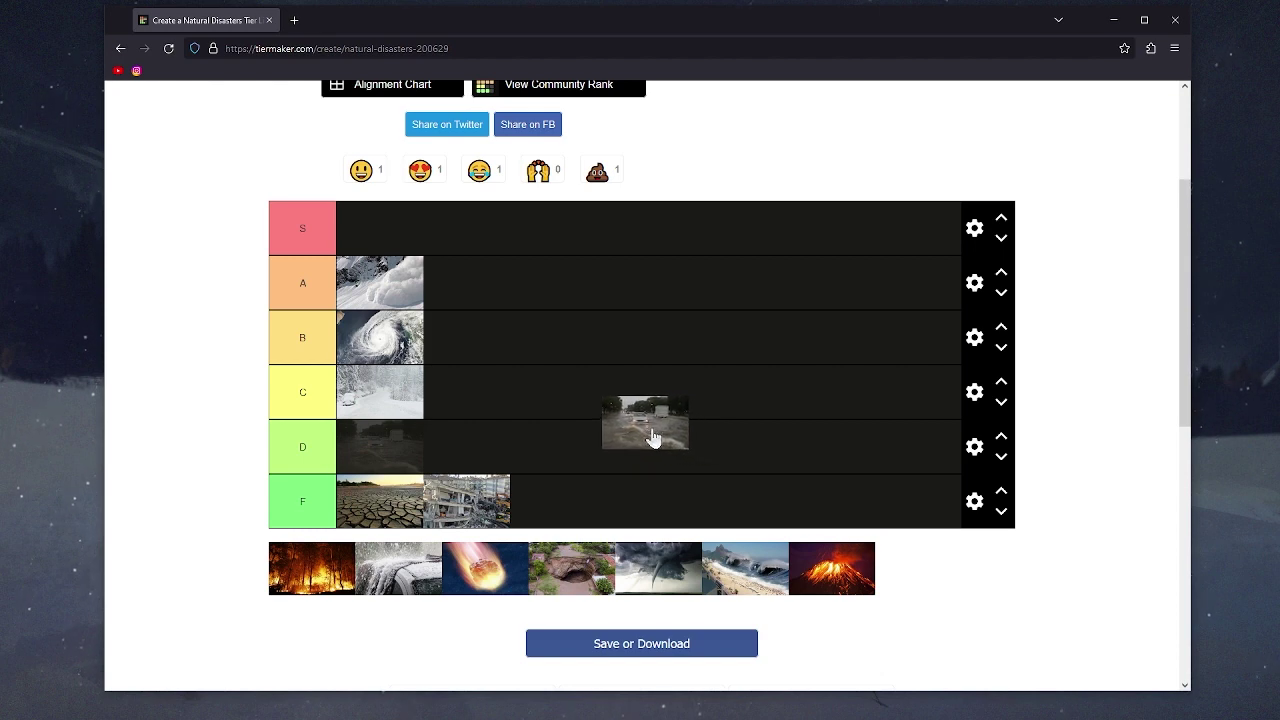
left_click_drag(652, 437, 659, 436)
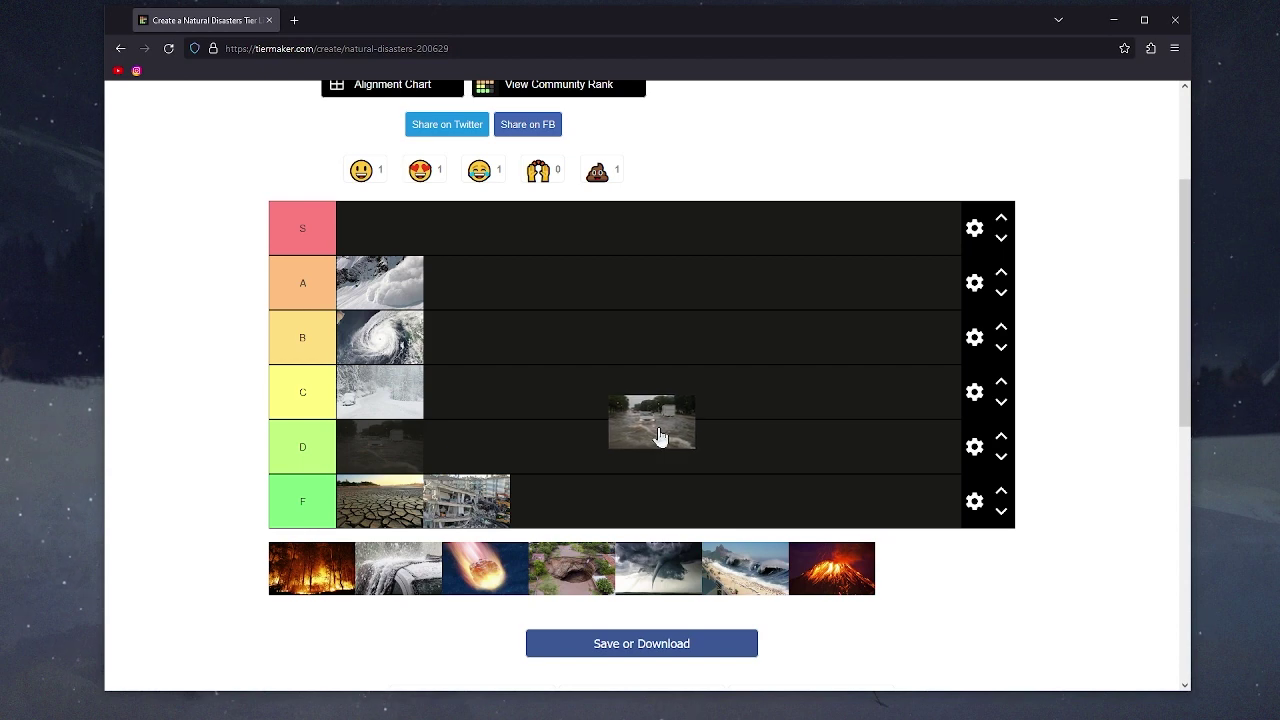
left_click_drag(660, 436, 661, 468)
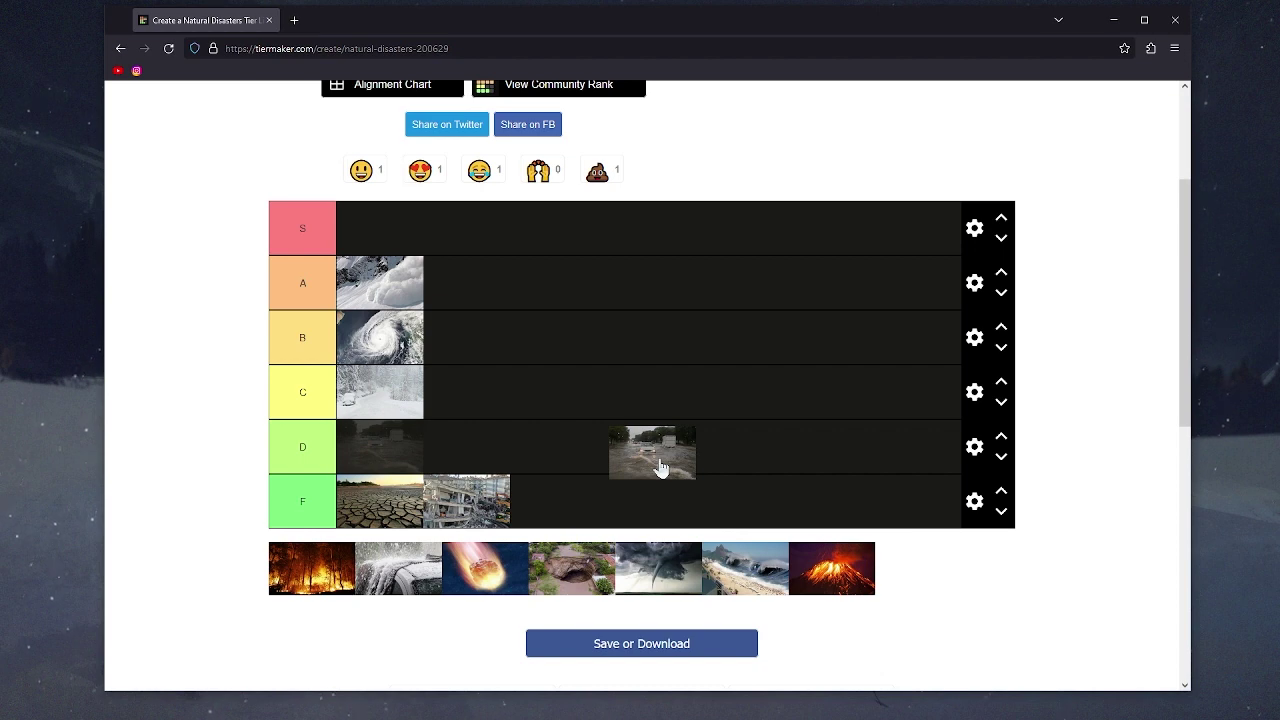
left_click_drag(661, 468, 546, 449)
Rank the forest wildfire image in tier B, right after the hurricane.
left_click_drag(311, 568, 791, 409)
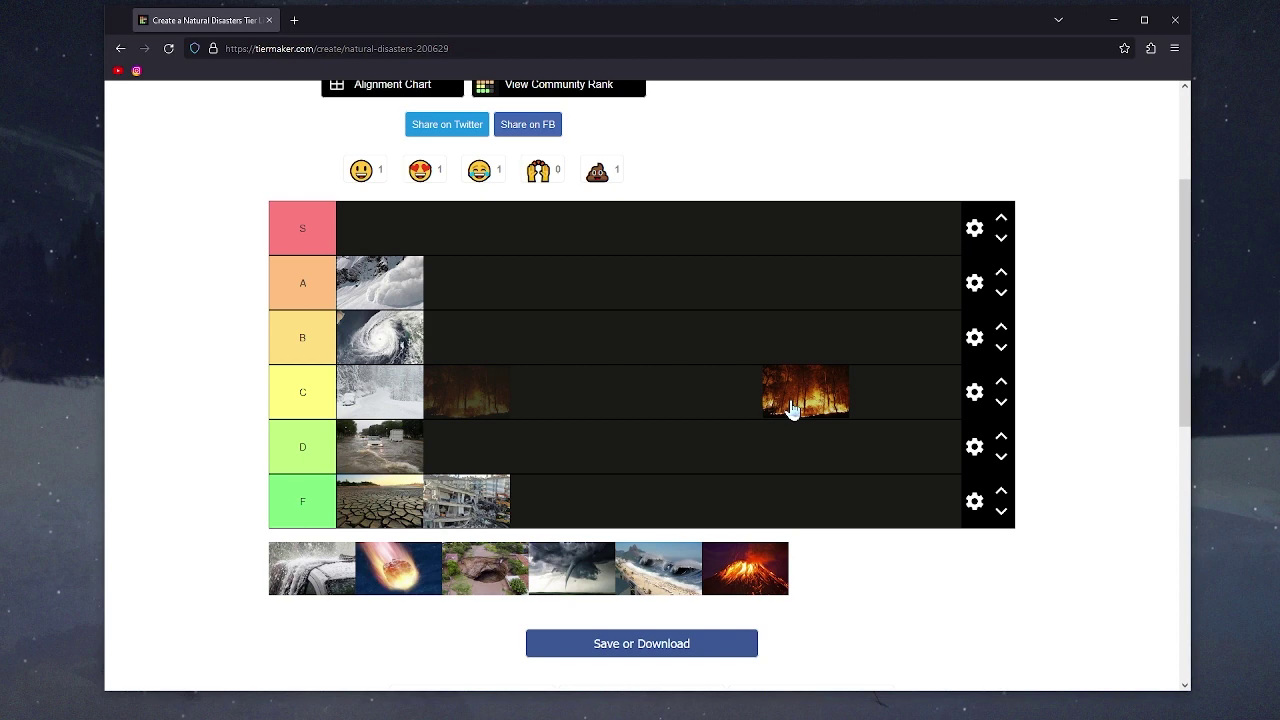
left_click_drag(791, 409, 786, 416)
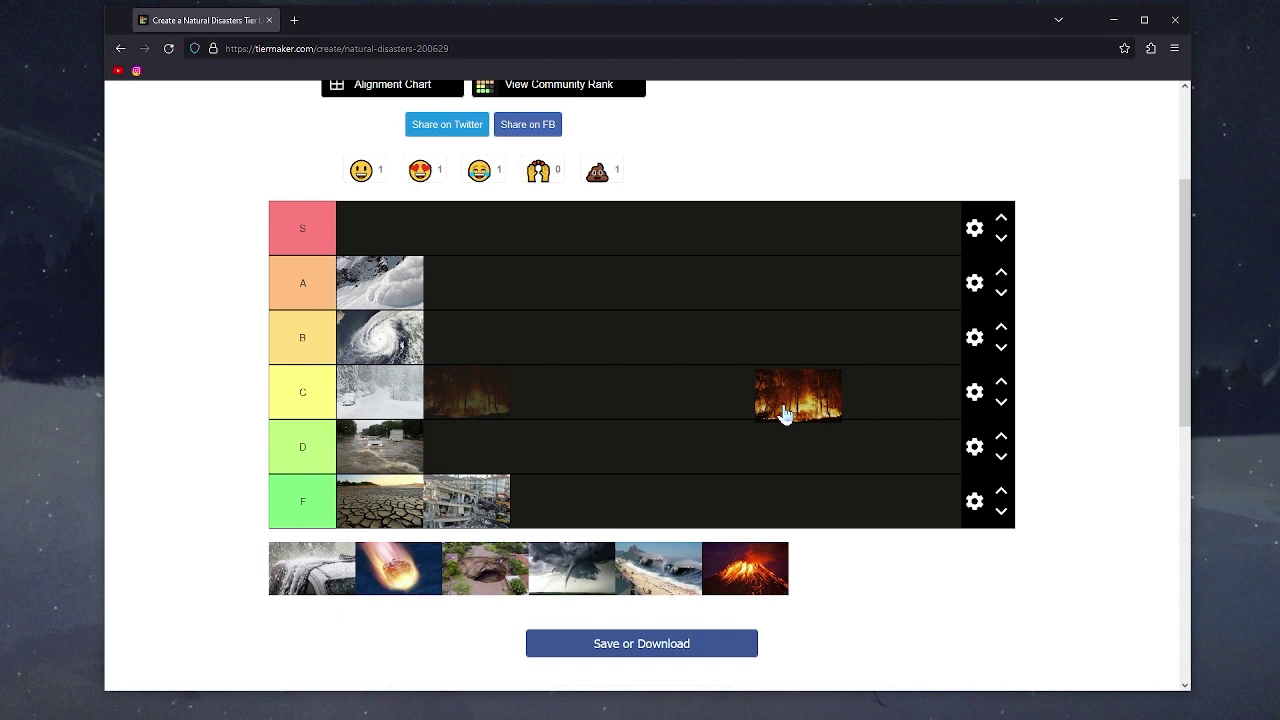
left_click_drag(784, 413, 782, 413)
left_click_drag(784, 414, 784, 418)
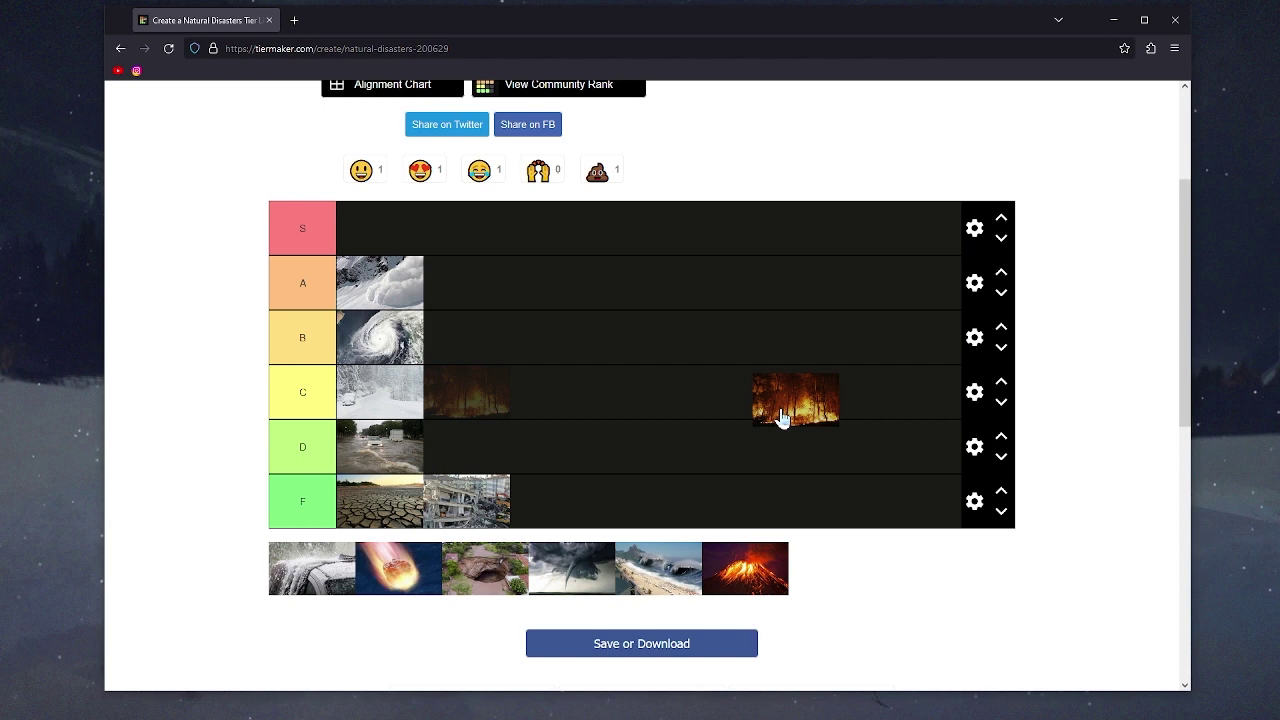
left_click_drag(784, 418, 815, 418)
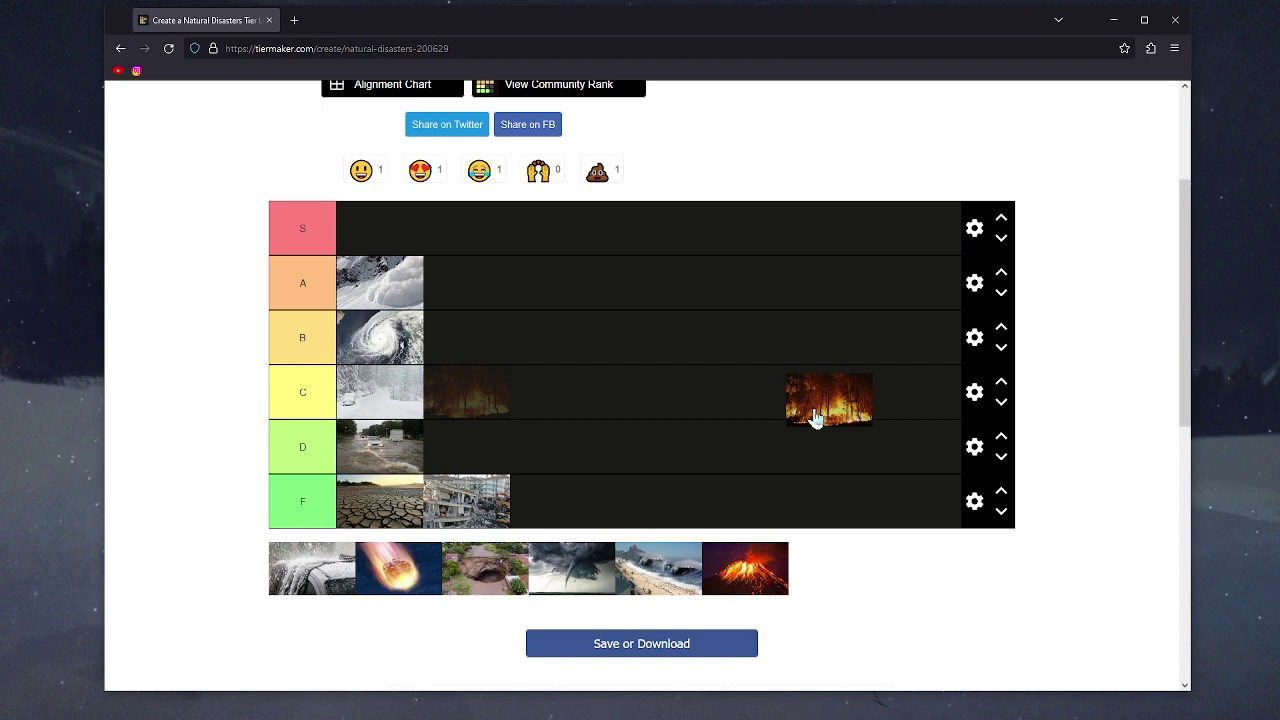
mouse_move(815, 418)
left_mouse_down()
mouse_move(791, 403)
mouse_move(826, 409)
mouse_move(809, 419)
left_mouse_up()
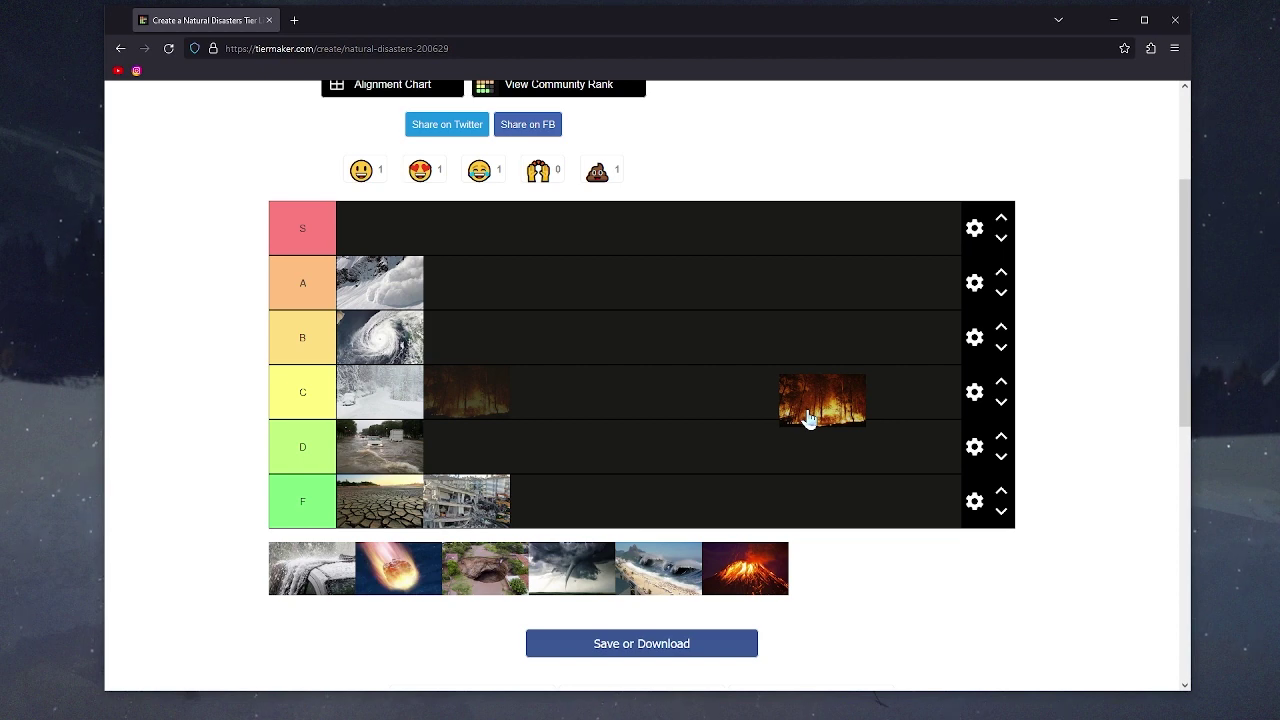
left_click_drag(809, 419, 666, 337)
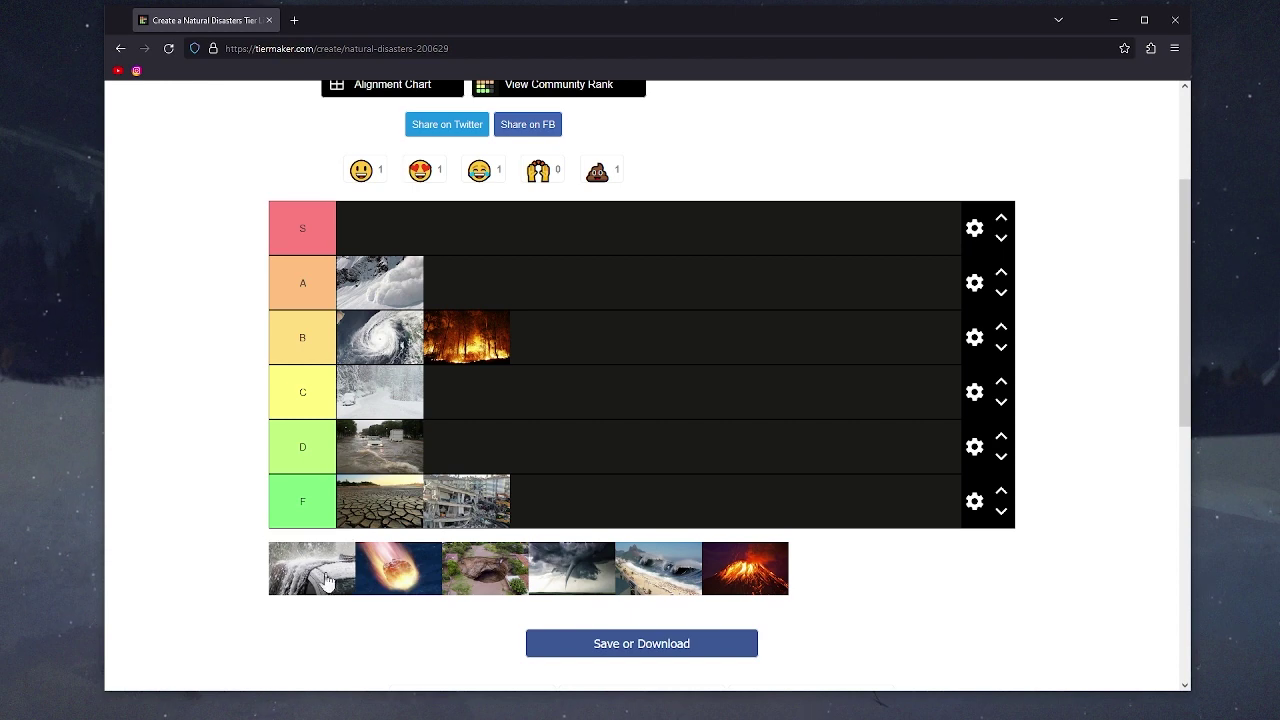
Place the icy car image at the end of tier F and the meteor image in tier B after the wildfire.
left_click_drag(333, 580, 634, 411)
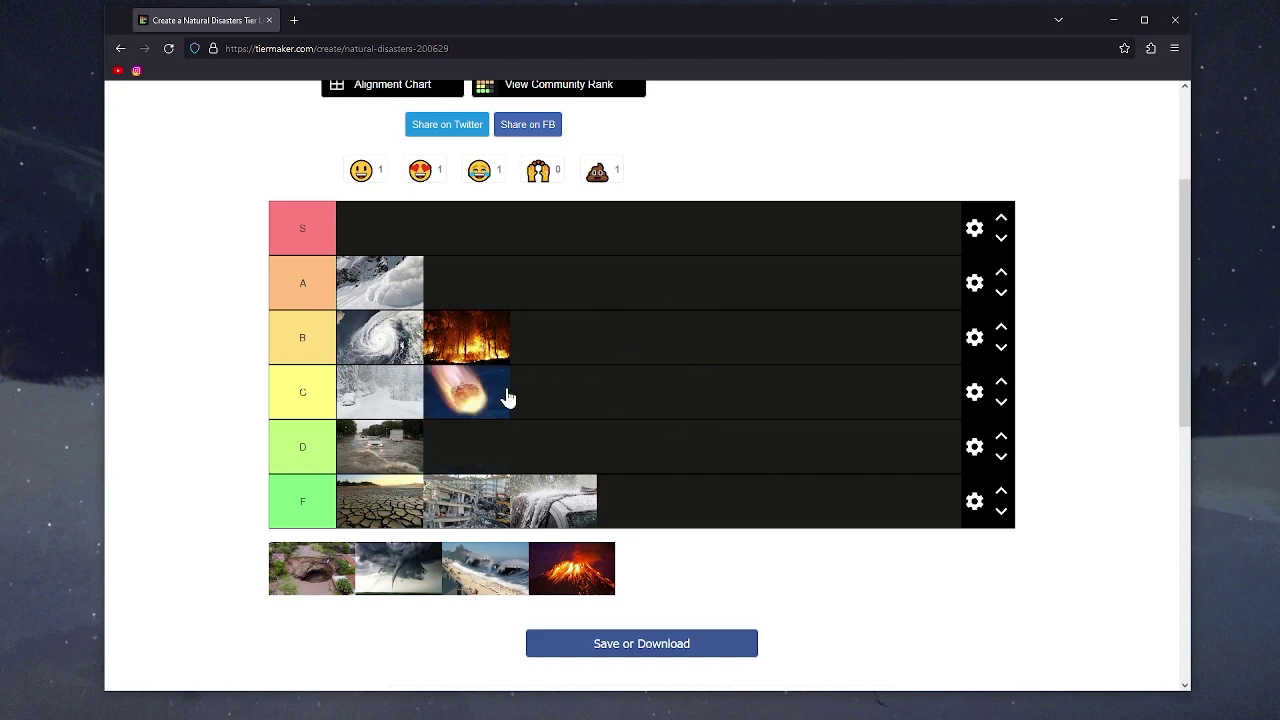
left_click_drag(491, 409, 683, 358)
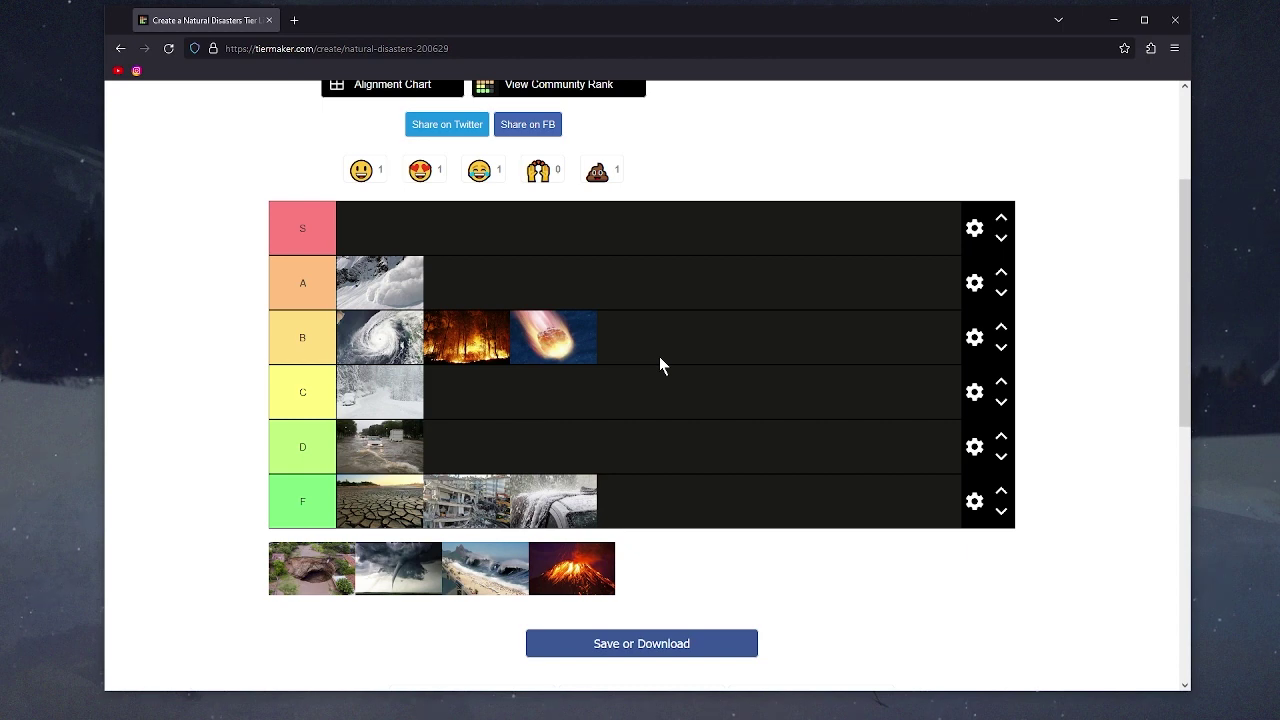
Rank the sinkhole image in tier F, after the icy car image.
left_click_drag(345, 580, 678, 435)
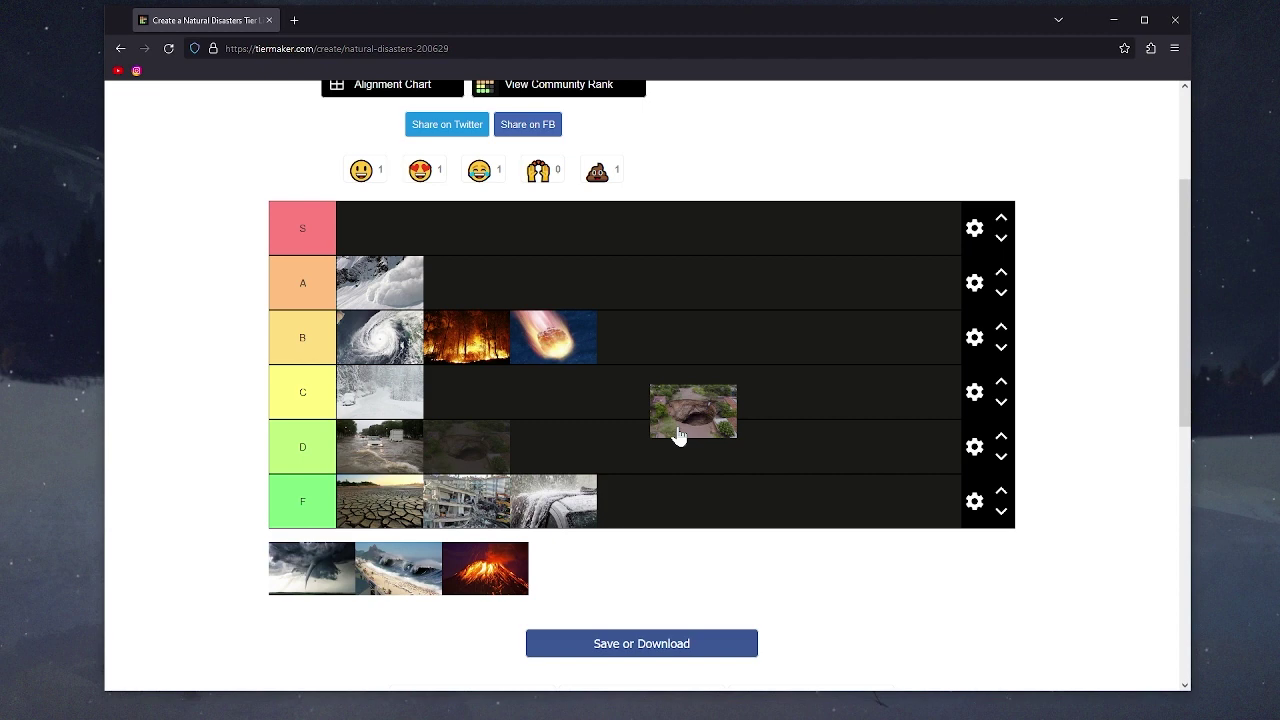
left_click_drag(678, 434, 677, 438)
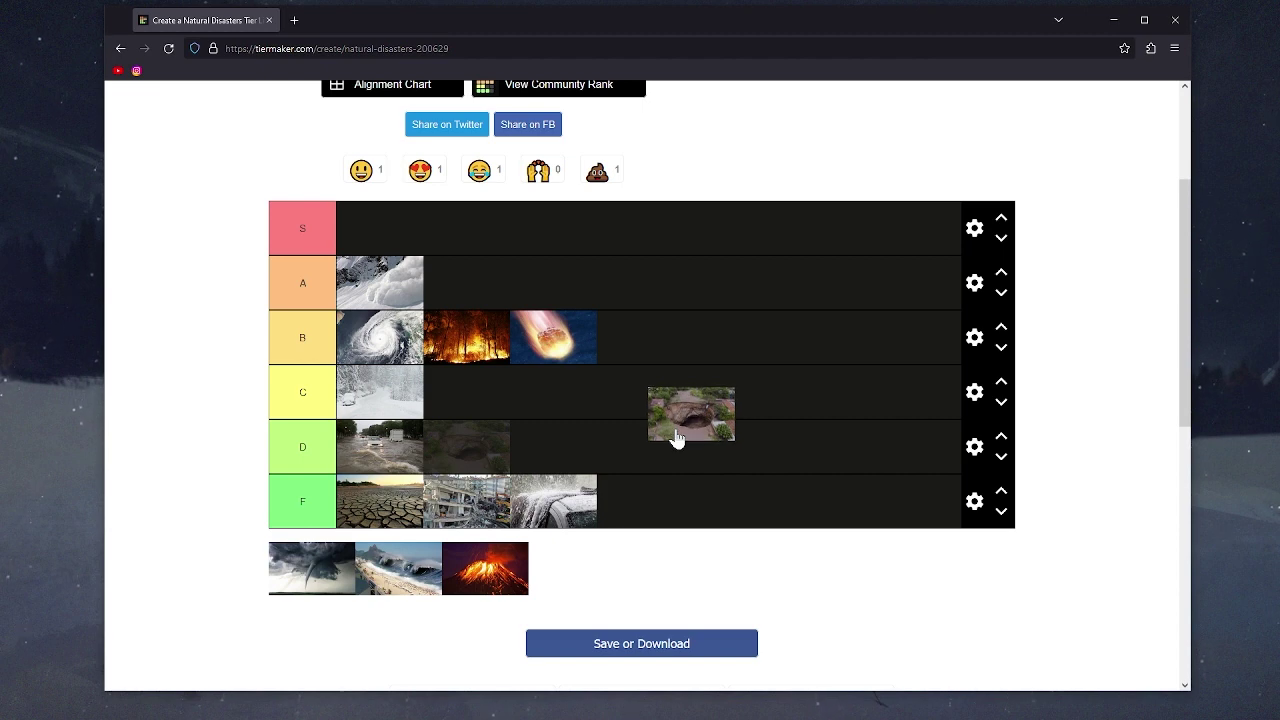
left_click_drag(677, 438, 674, 441)
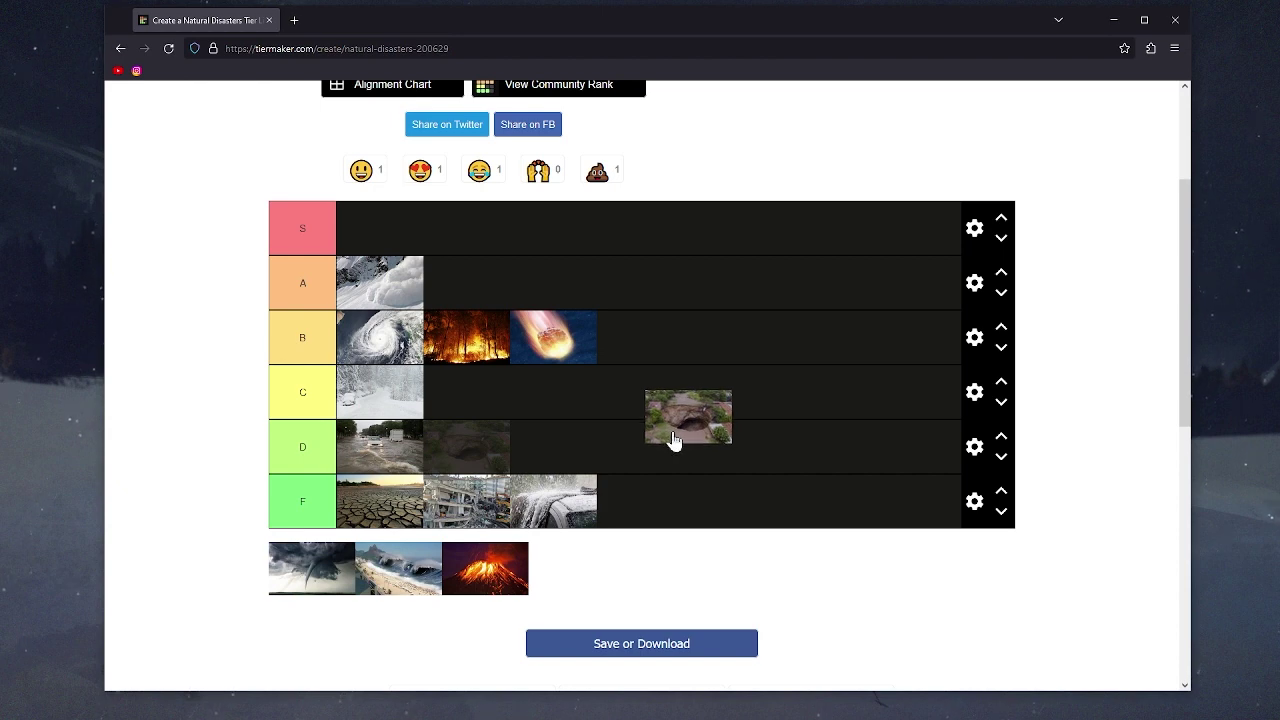
left_click_drag(673, 440, 659, 443)
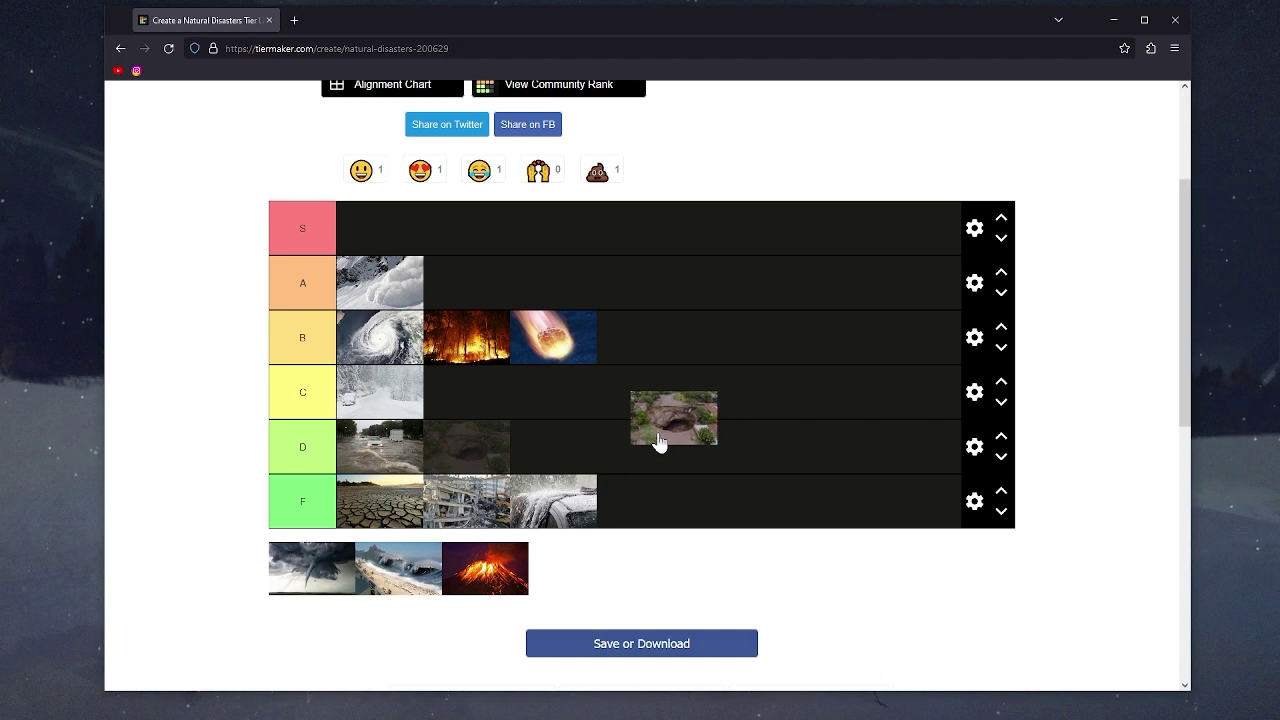
left_click_drag(659, 443, 775, 443)
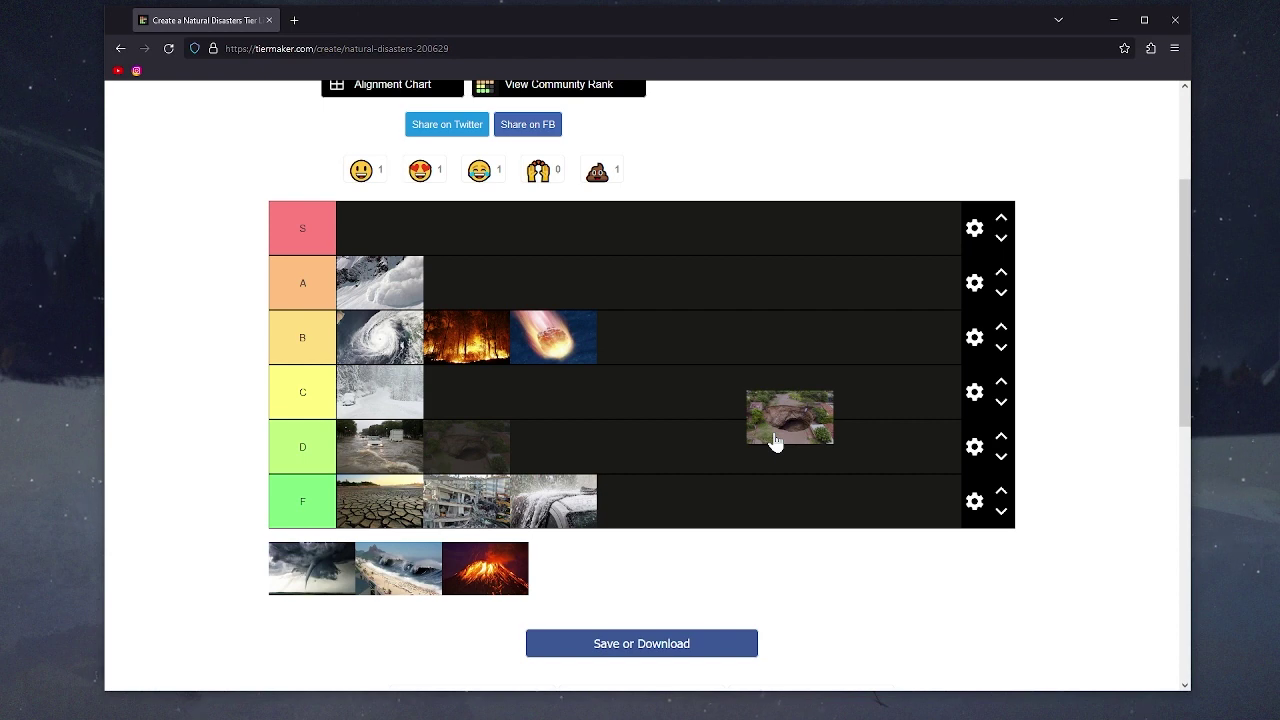
left_click_drag(775, 443, 770, 444)
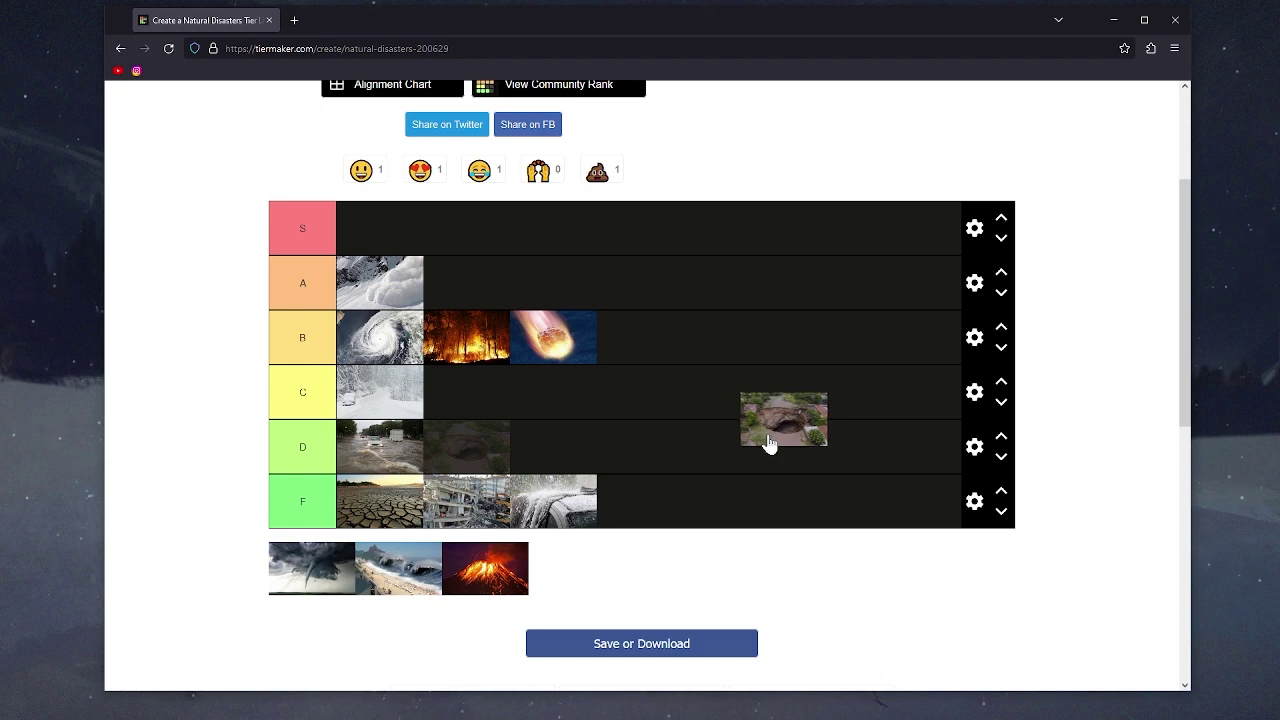
left_click_drag(769, 443, 769, 443)
left_click_drag(769, 443, 665, 511)
Move the tornado image from the unranked pool into the empty S tier.
left_click_drag(317, 588, 787, 396)
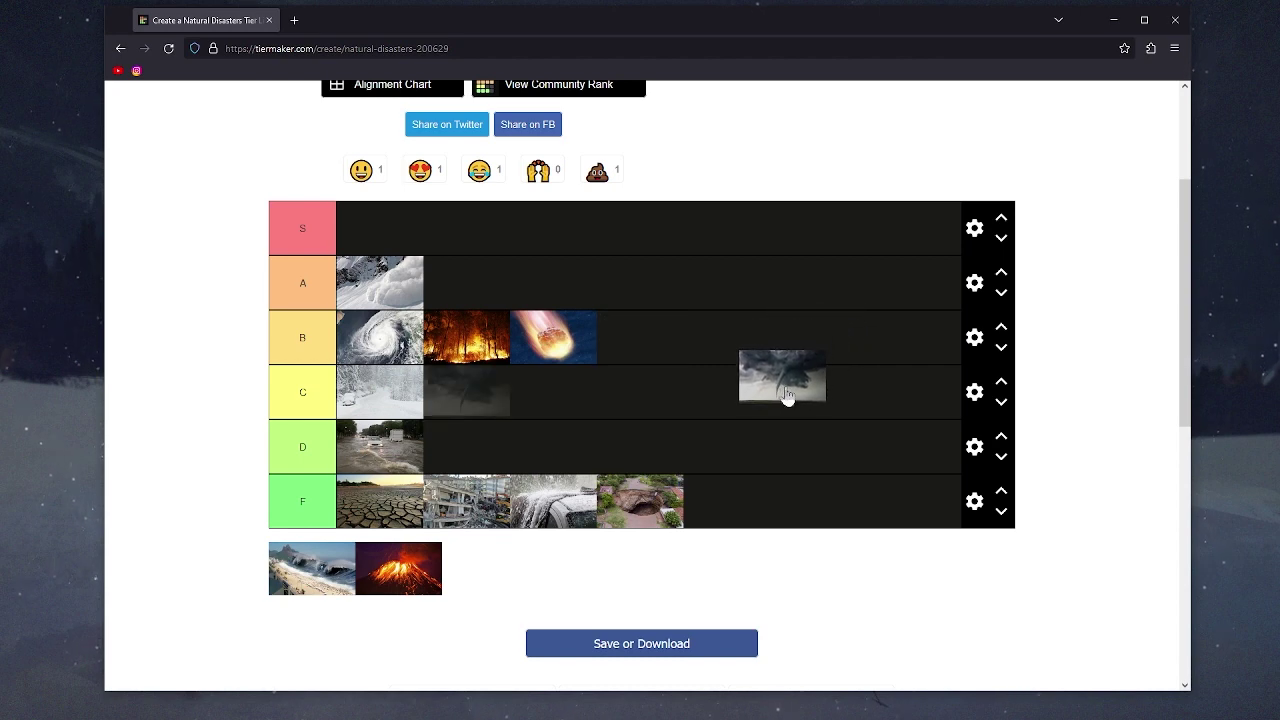
mouse_move(787, 396)
left_mouse_down()
mouse_move(760, 400)
mouse_move(838, 350)
mouse_move(730, 419)
mouse_move(746, 363)
mouse_move(747, 377)
mouse_move(778, 376)
left_mouse_up()
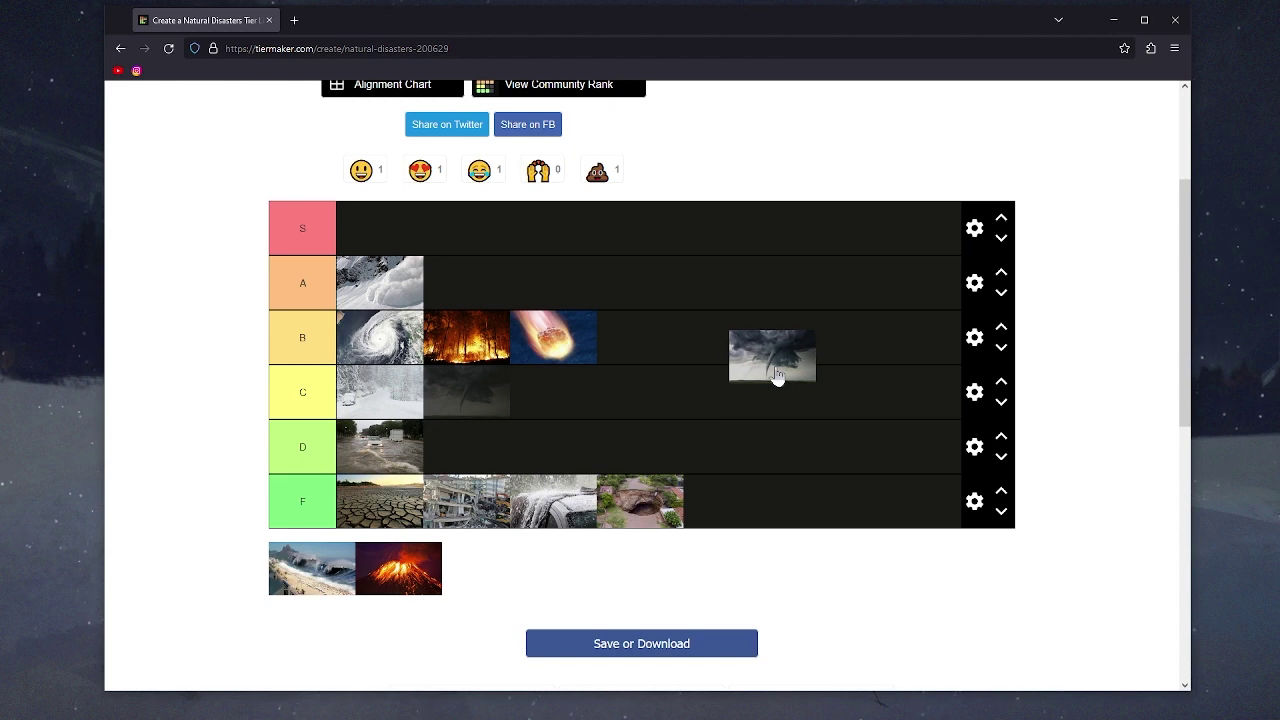
left_click_drag(778, 377, 779, 379)
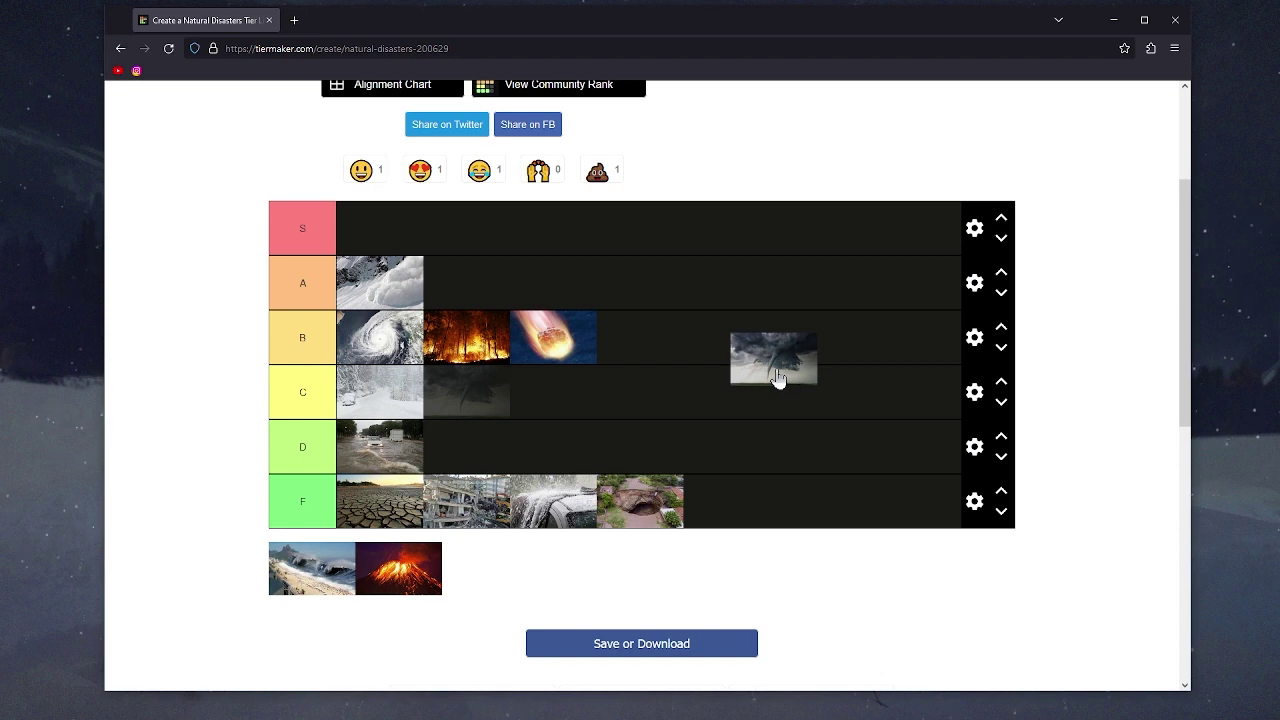
mouse_move(778, 378)
left_mouse_down()
mouse_move(789, 397)
mouse_move(803, 383)
mouse_move(769, 402)
mouse_move(767, 381)
mouse_move(786, 394)
mouse_move(771, 383)
left_mouse_up()
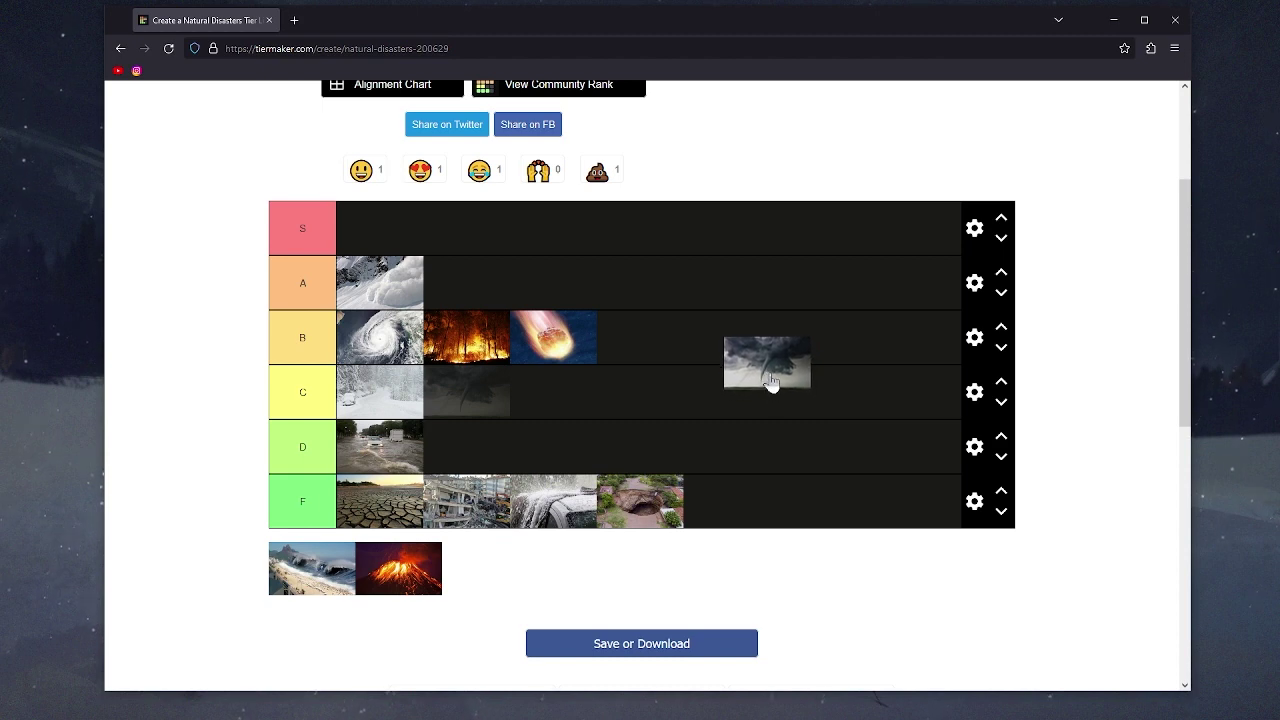
left_click_drag(771, 383, 769, 382)
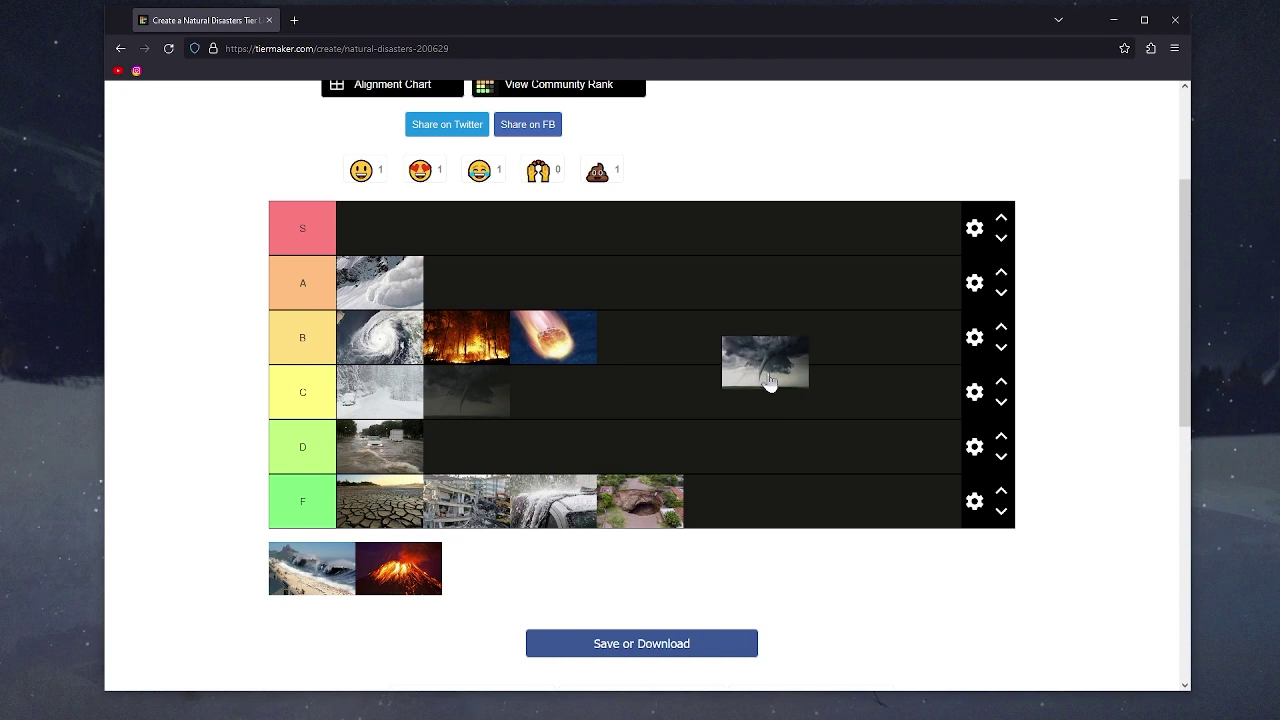
left_click_drag(769, 382, 795, 393)
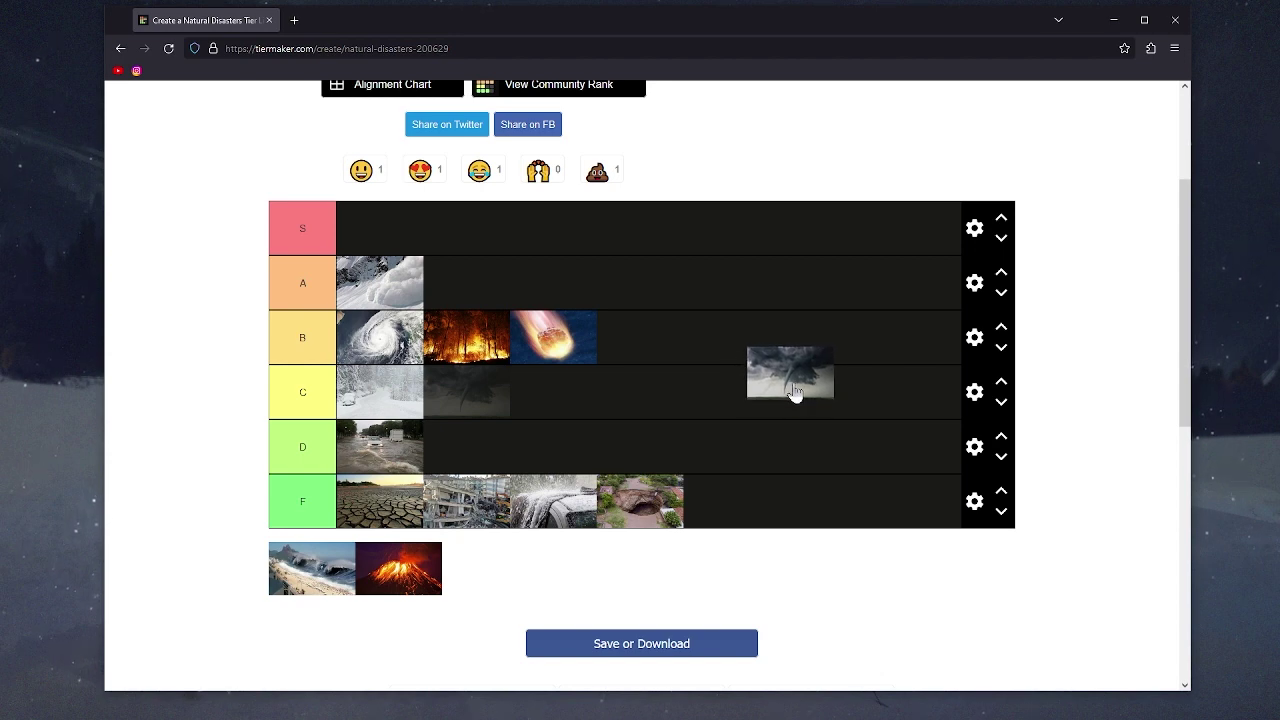
left_click_drag(795, 393, 801, 430)
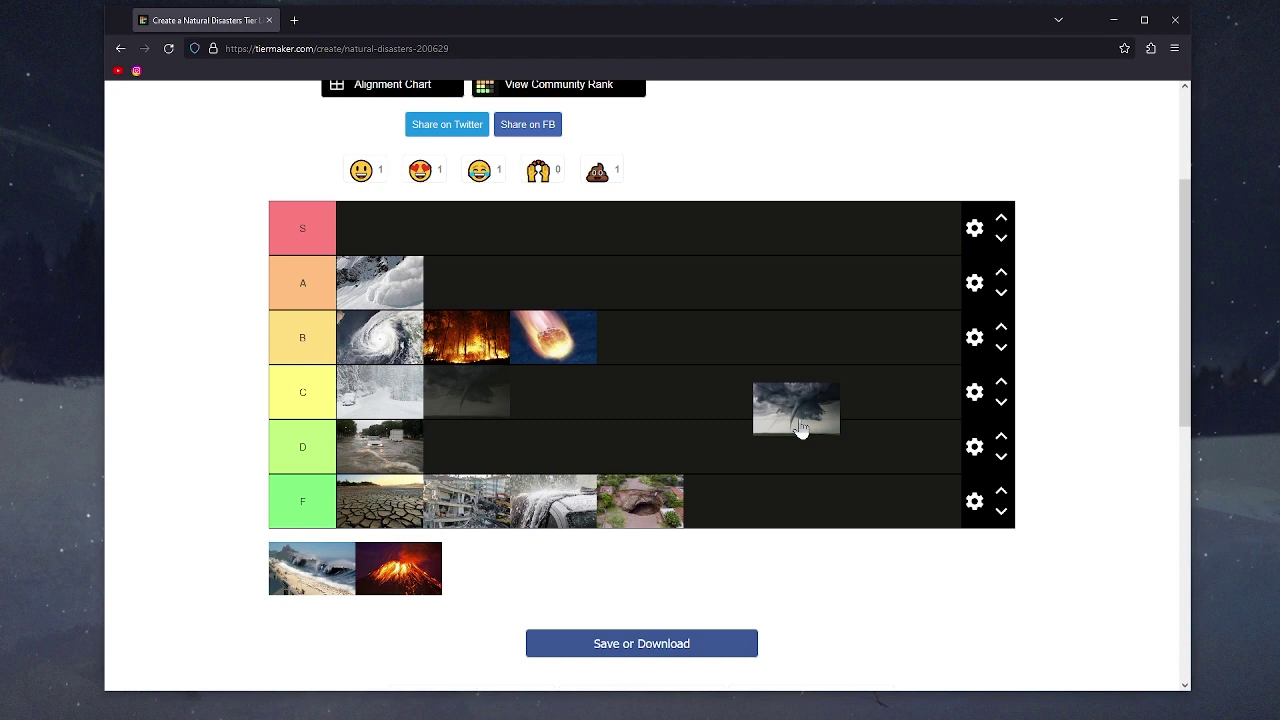
left_click_drag(801, 430, 786, 437)
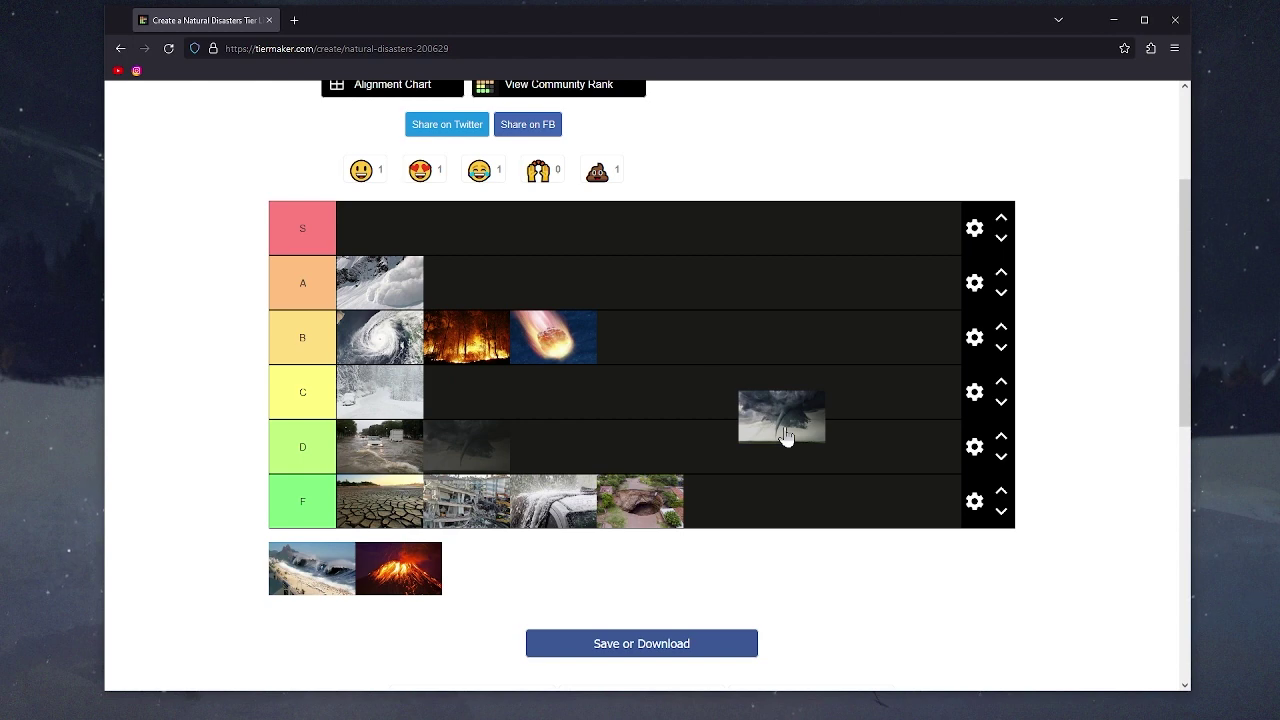
left_click_drag(786, 437, 518, 254)
Place the tsunami wave image in tier D after the flood, and the erupting volcano image in tier S after the tornado.
left_click_drag(312, 568, 478, 458)
right_click(508, 452)
left_click_drag(286, 571, 755, 422)
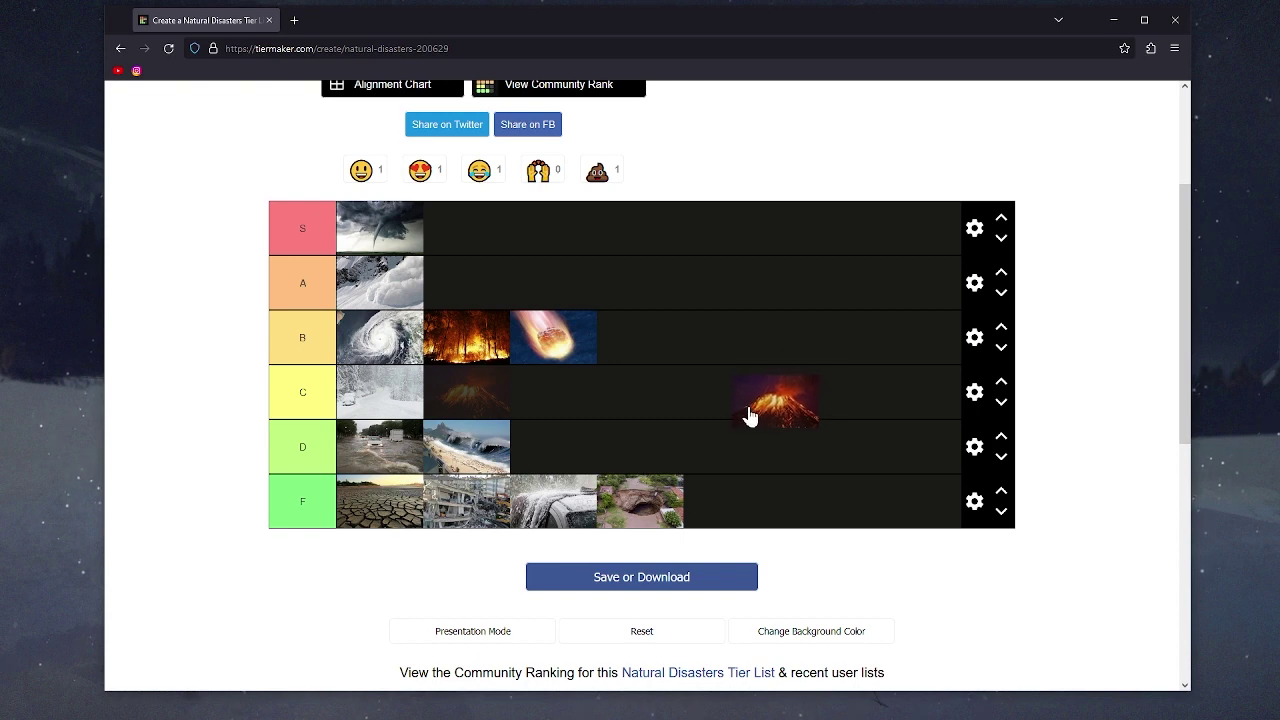
mouse_move(751, 416)
left_mouse_down()
mouse_move(746, 391)
mouse_move(729, 425)
left_mouse_up()
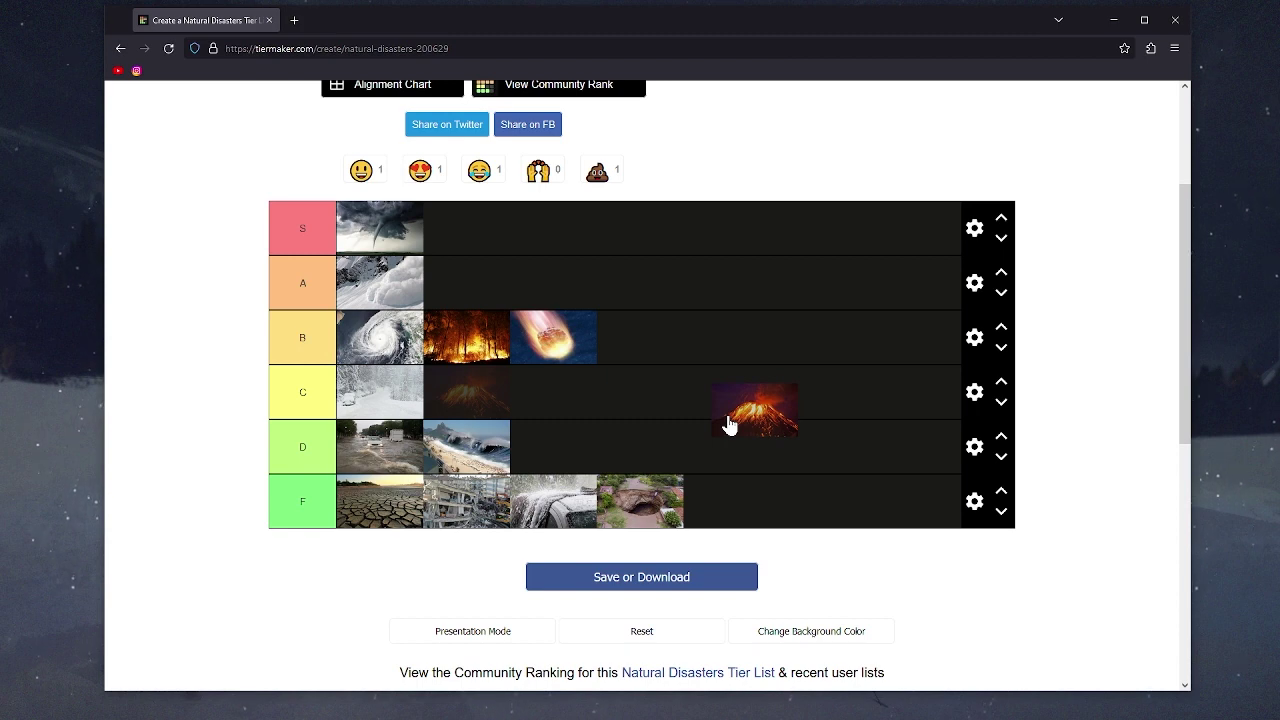
left_click_drag(729, 425, 772, 395)
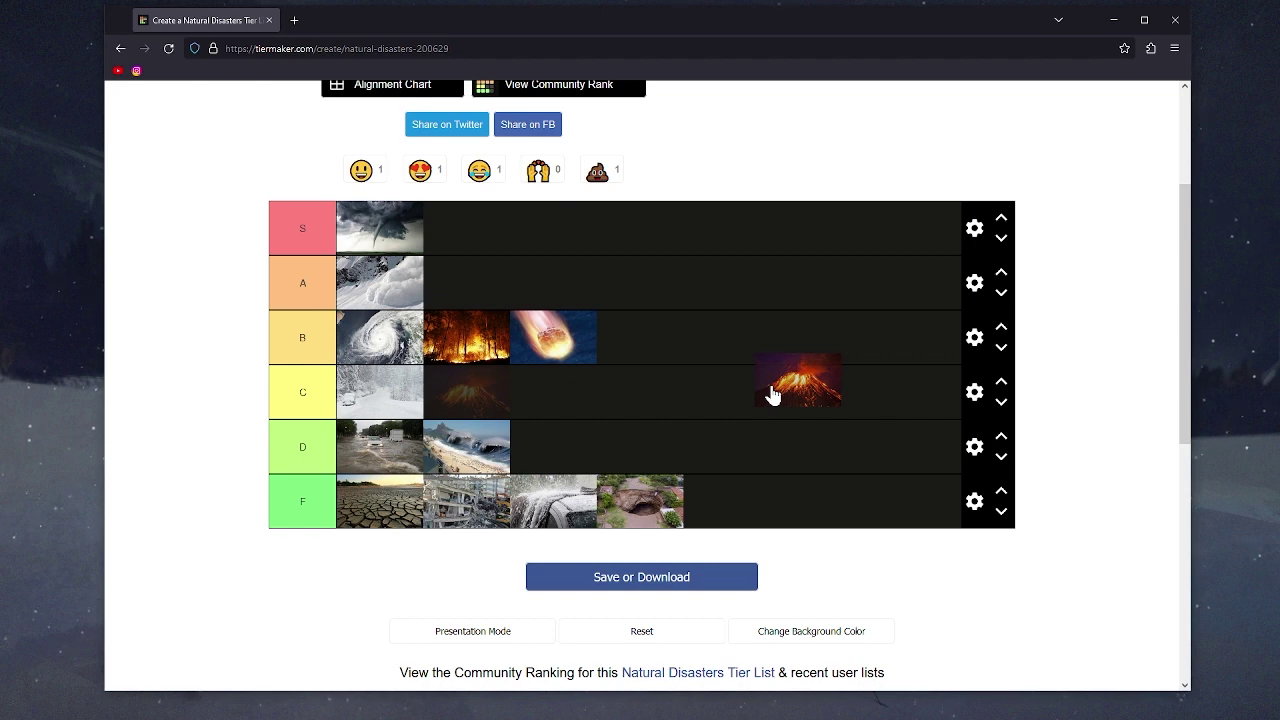
left_click_drag(772, 395, 534, 258)
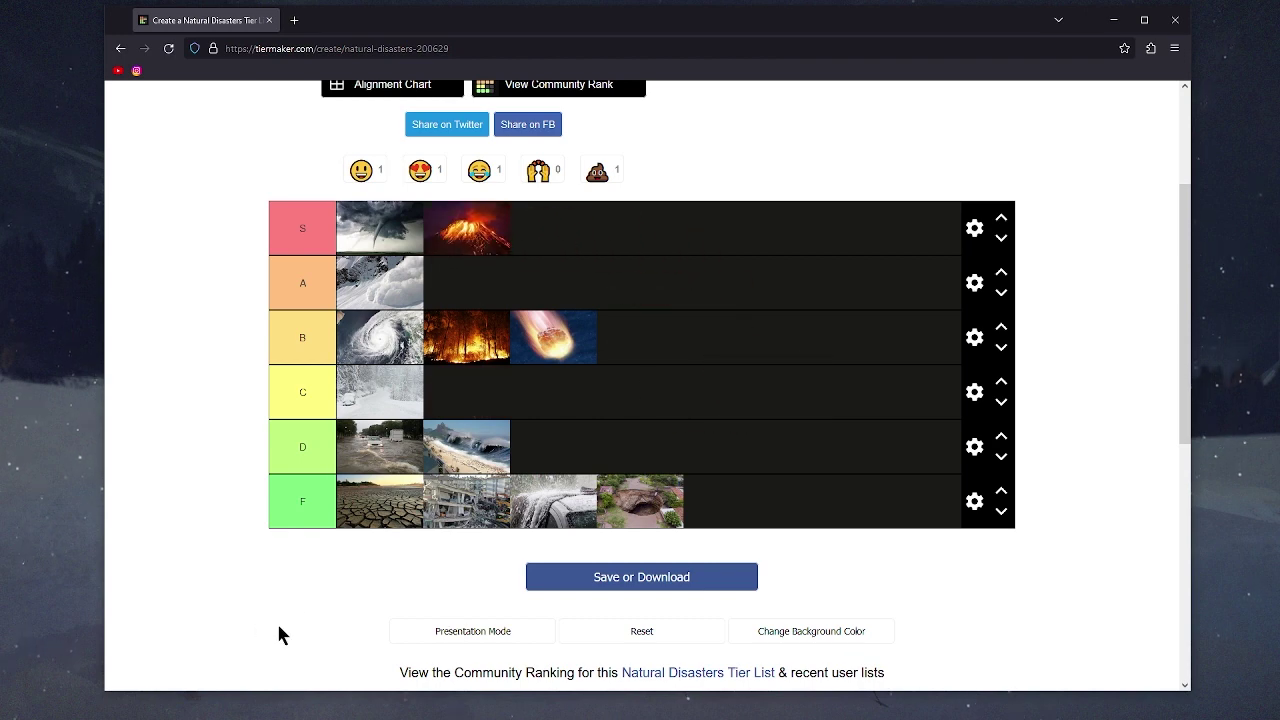